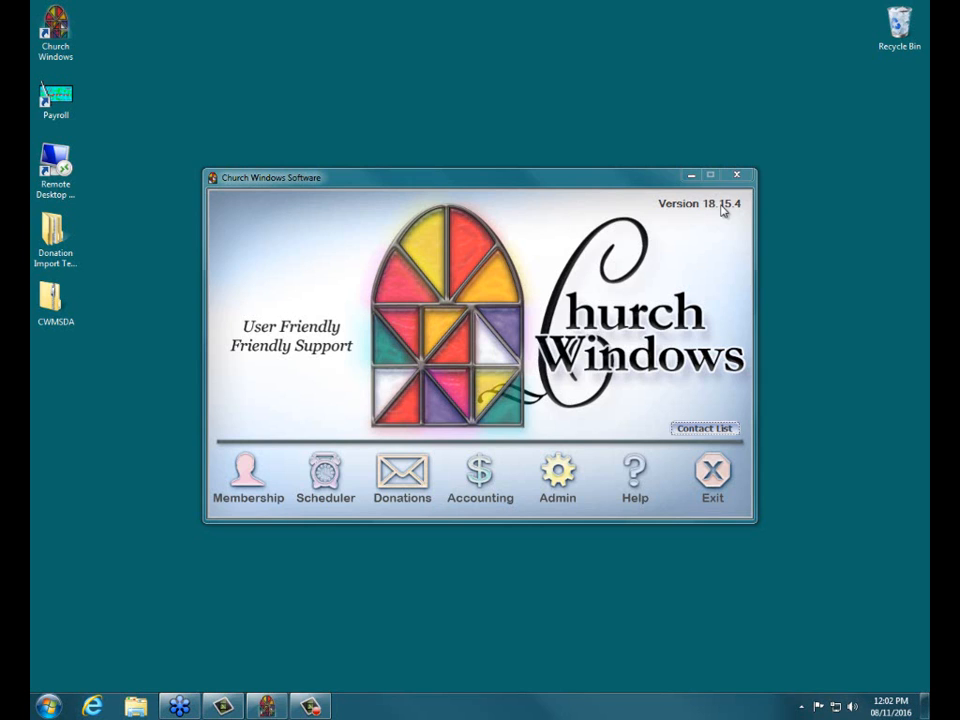
Open the Donations module and bring up the View and Enter Pledges window.
click(426, 470)
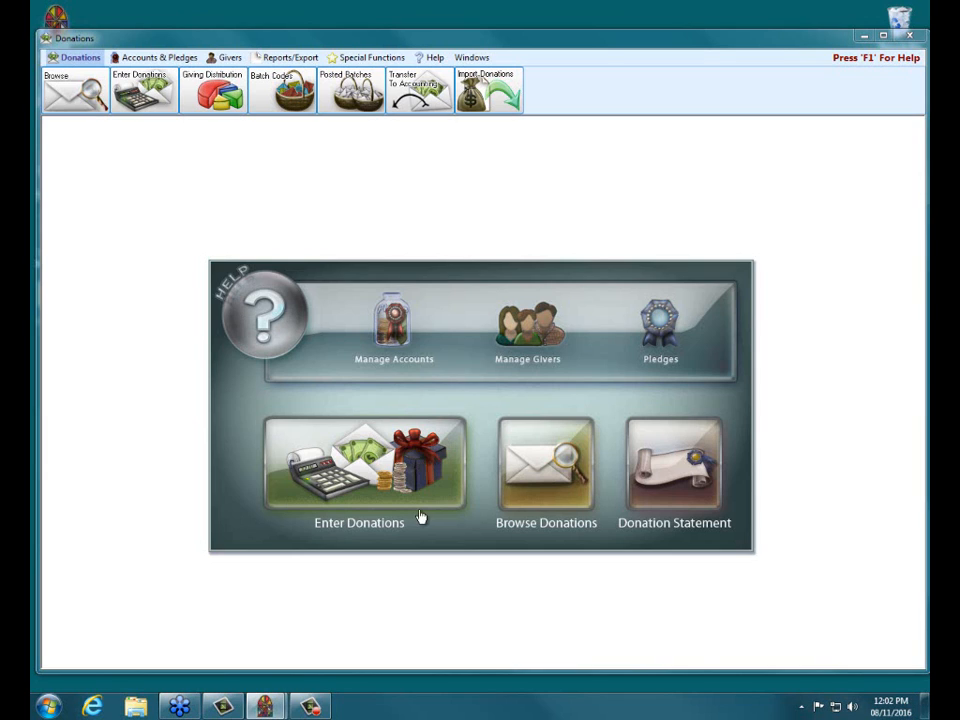
click(652, 354)
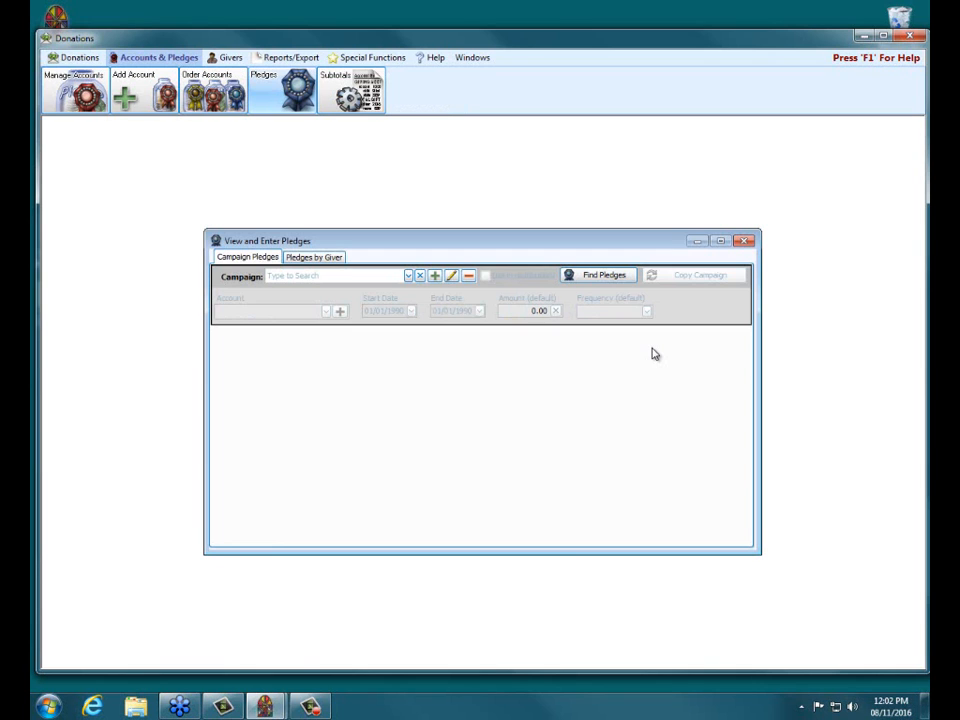
click(742, 243)
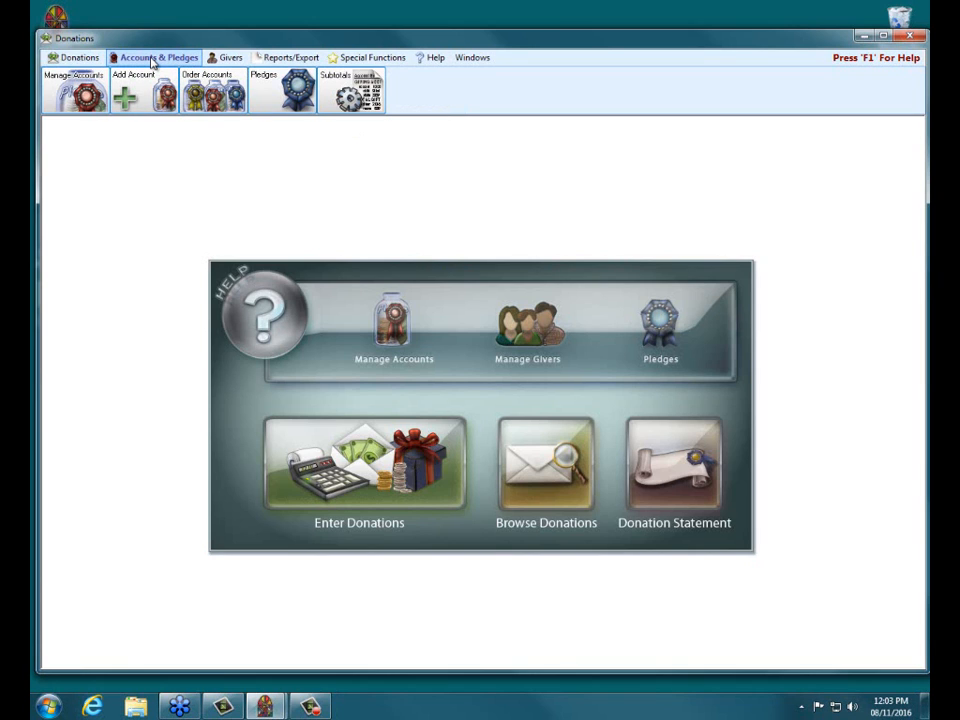
click(297, 92)
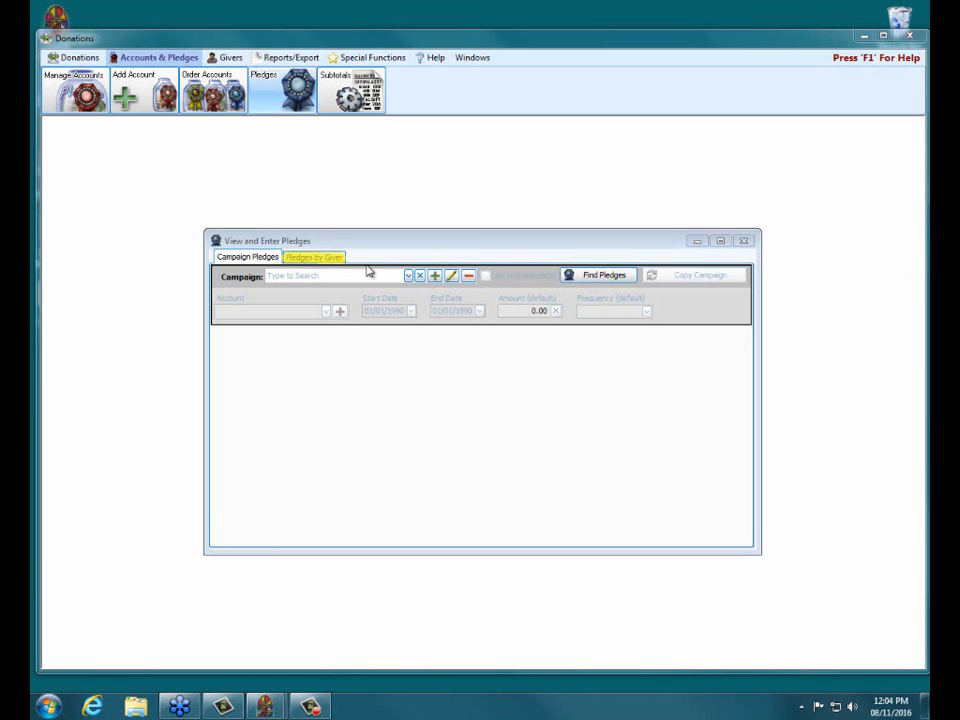
Look at the pledges-by-giver view, then review the list of existing pledge campaigns.
click(321, 258)
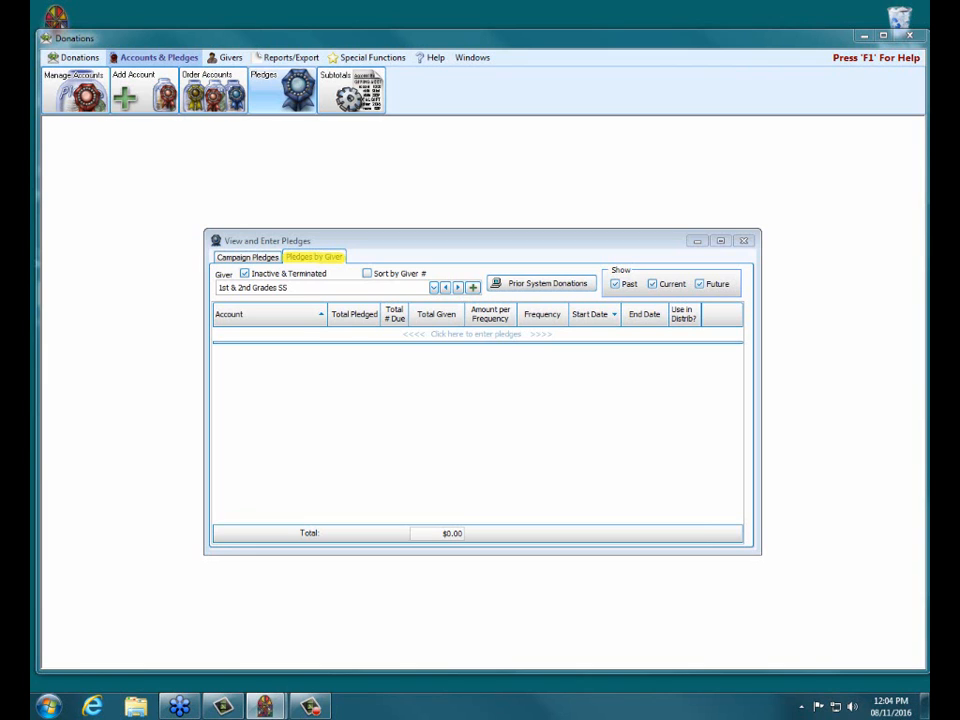
click(245, 260)
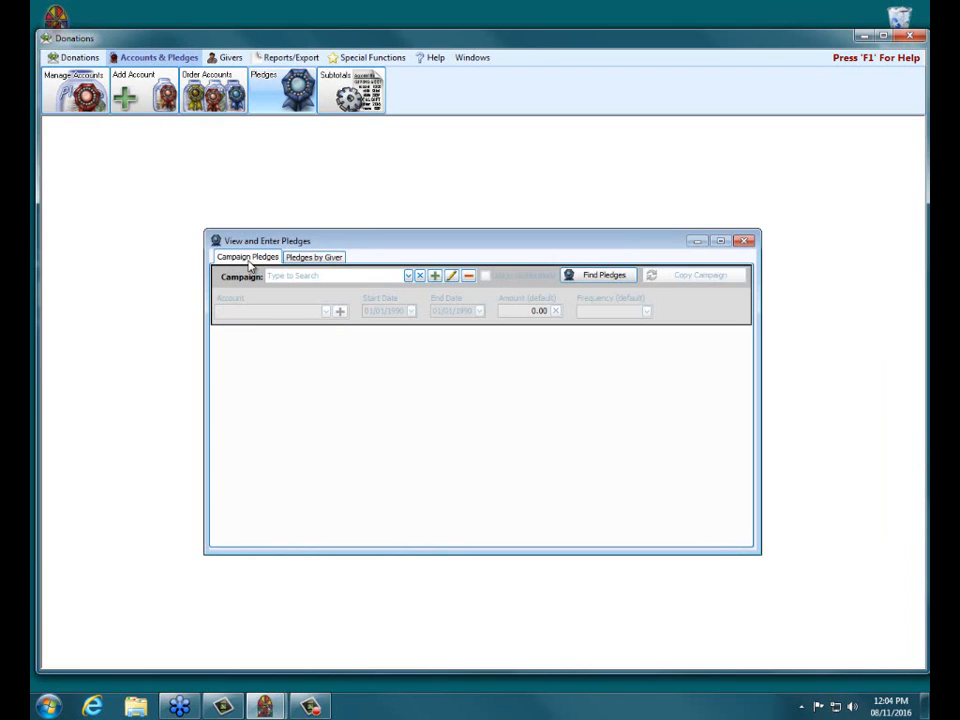
click(409, 276)
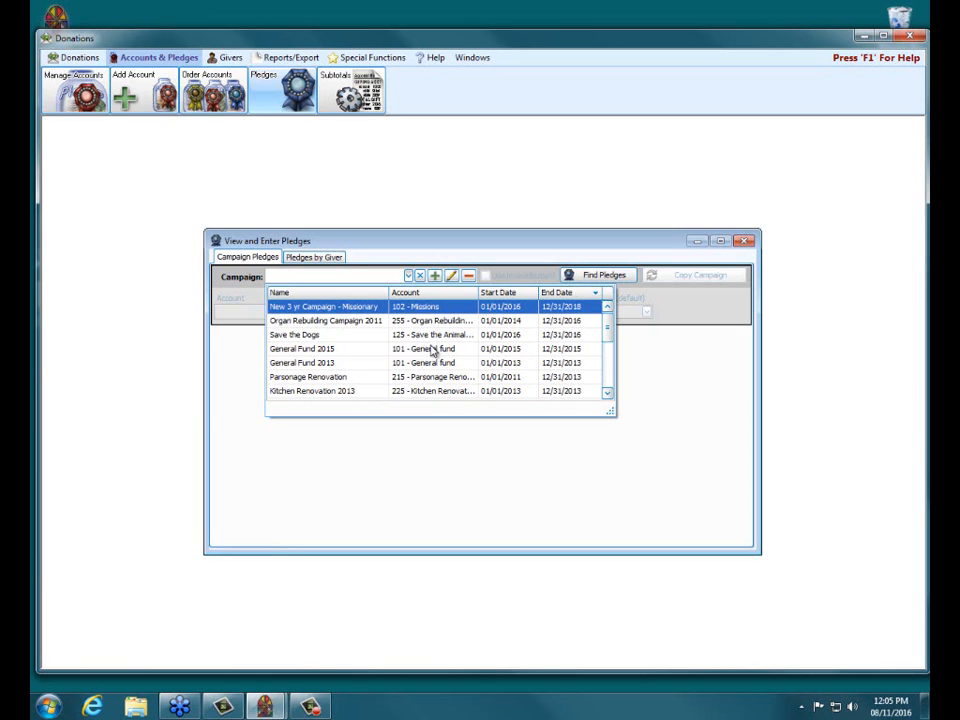
click(409, 277)
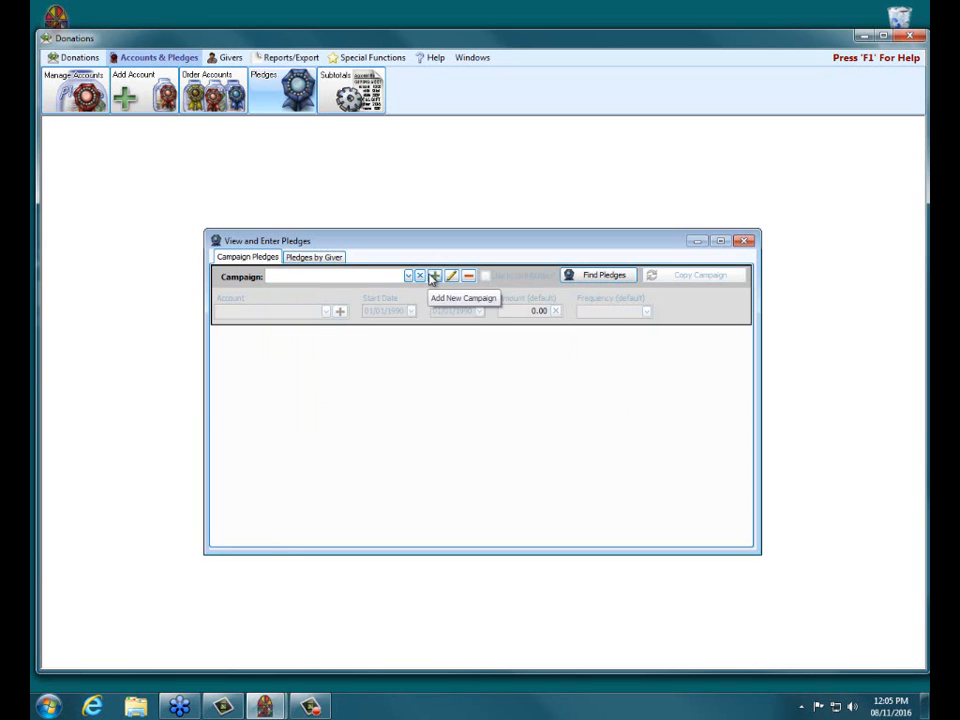
Create a new pledge campaign named "Building Campaign 2017".
click(436, 276)
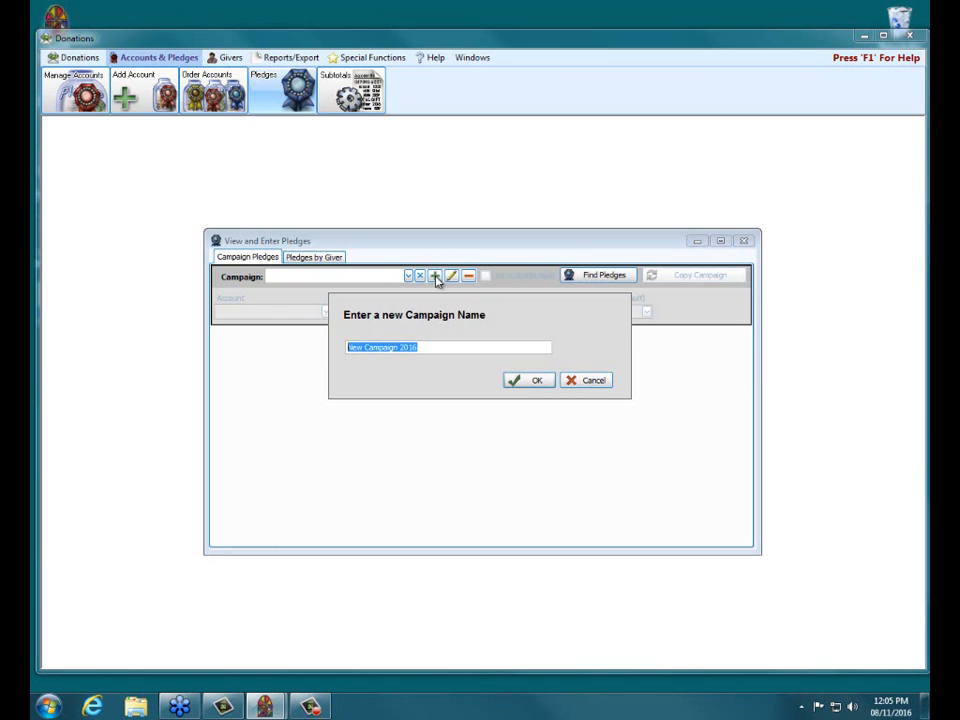
text(Building )
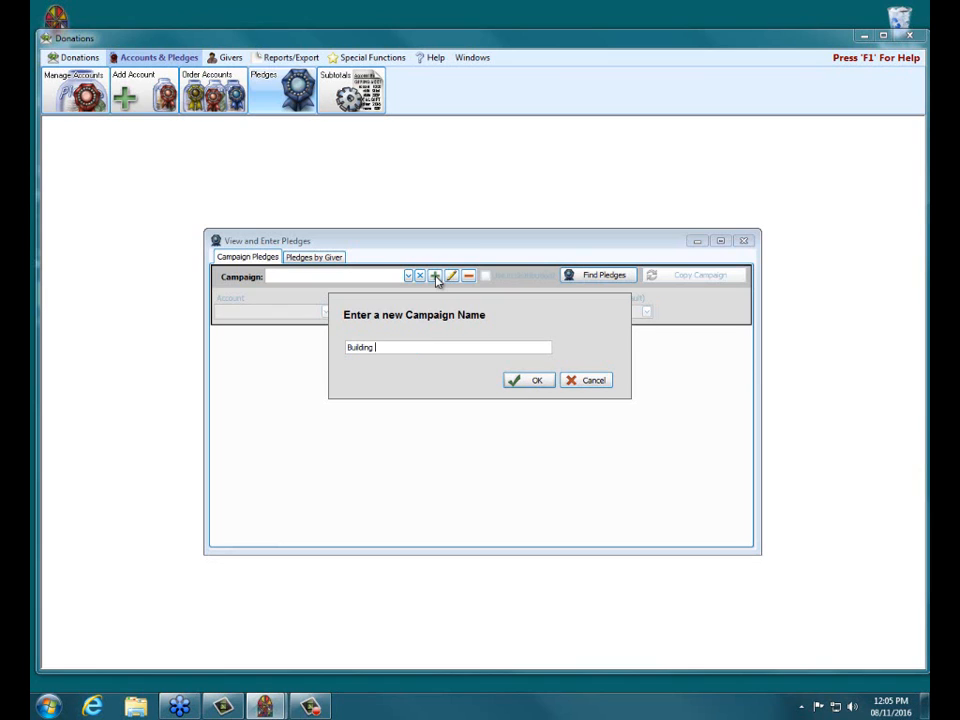
text(Campaign 2017)
click(538, 382)
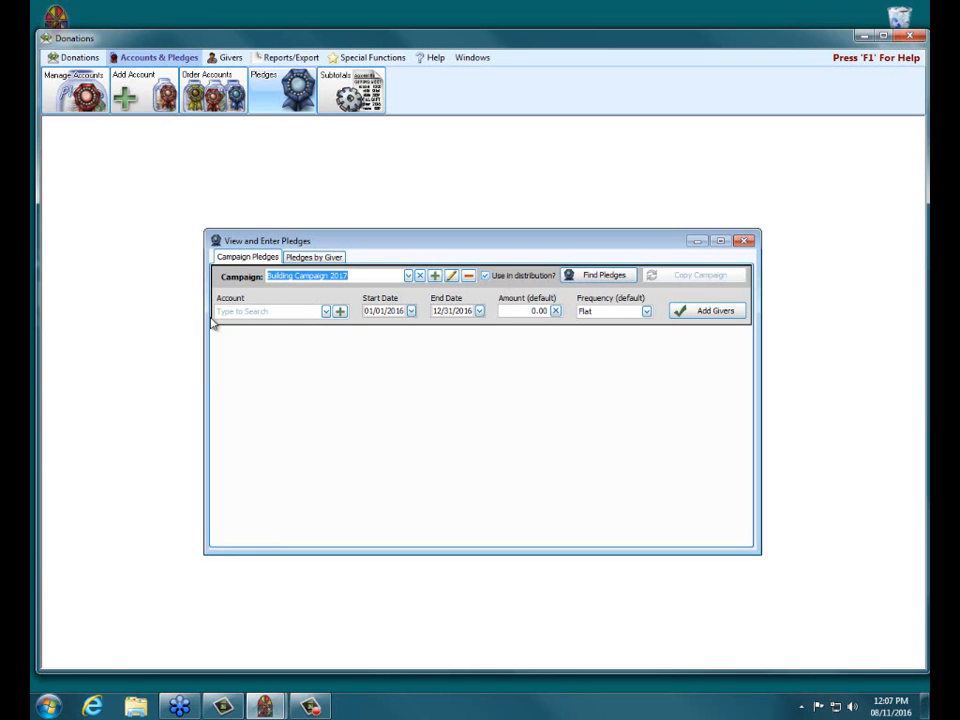
Assign the campaign to the Building Fund account and set its dates from 01/01/2017 to 12/31/2017.
click(325, 311)
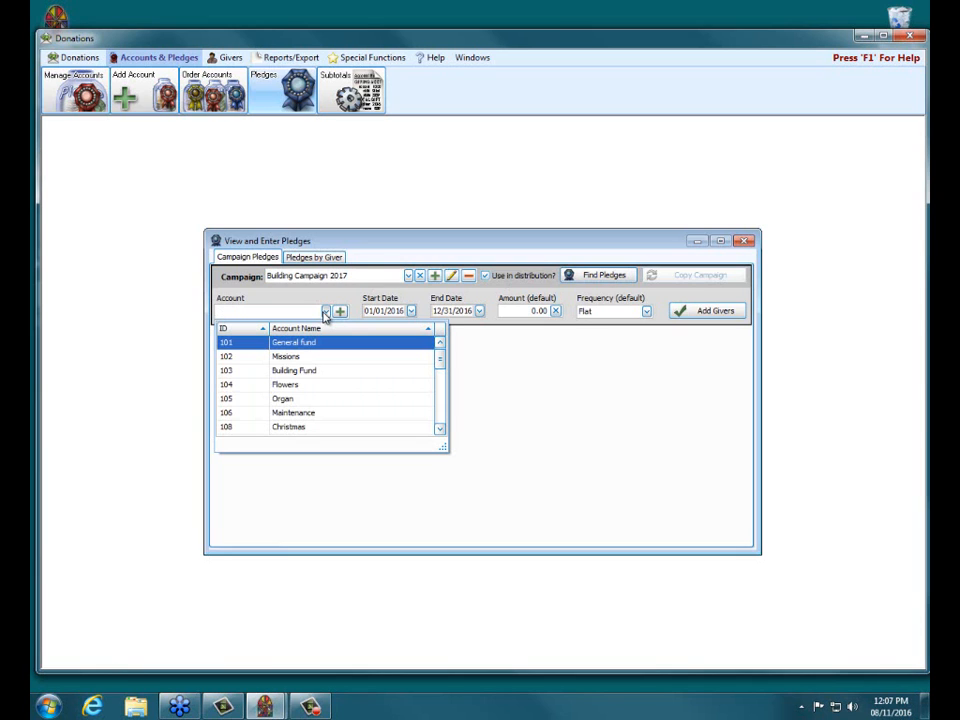
click(300, 371)
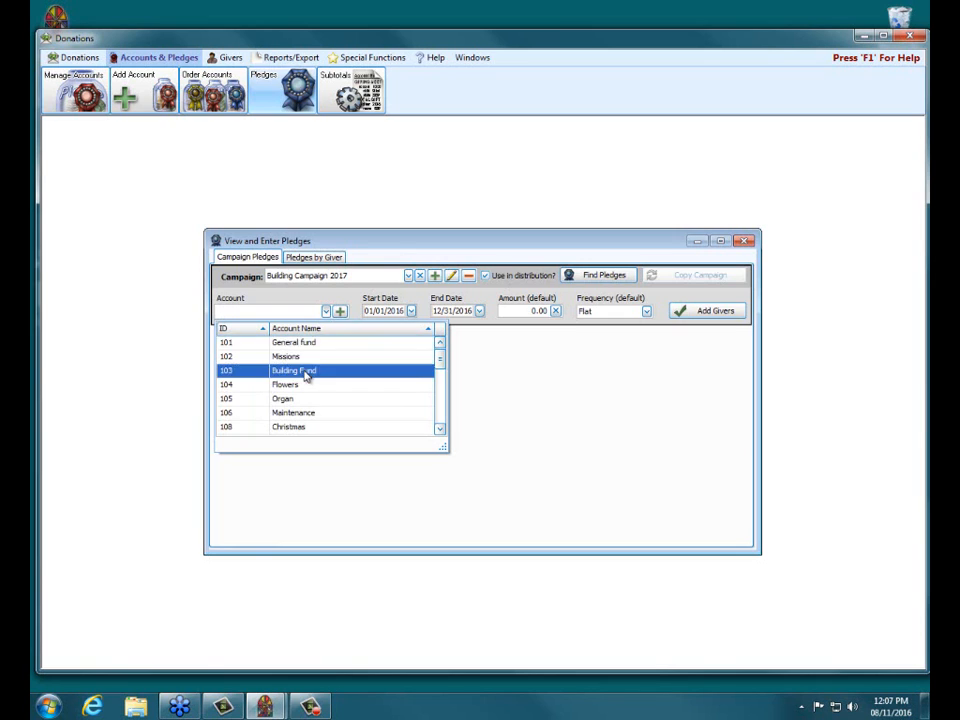
click(397, 311)
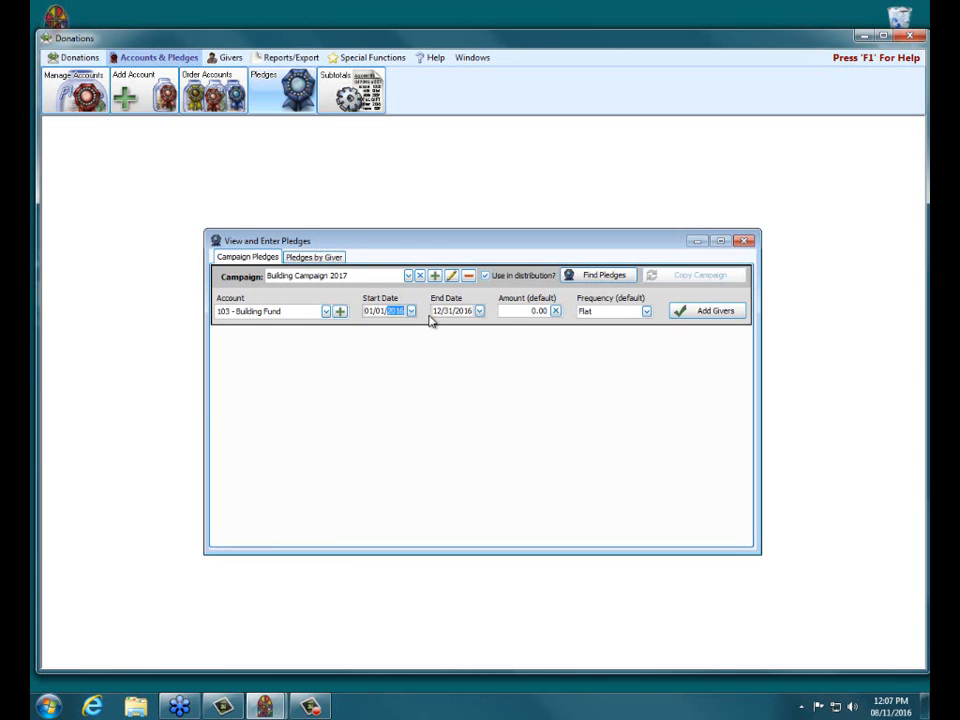
text(2017)
click(461, 311)
text(2017)
Keep Flat as the campaign's default frequency and proceed to adding givers.
click(646, 313)
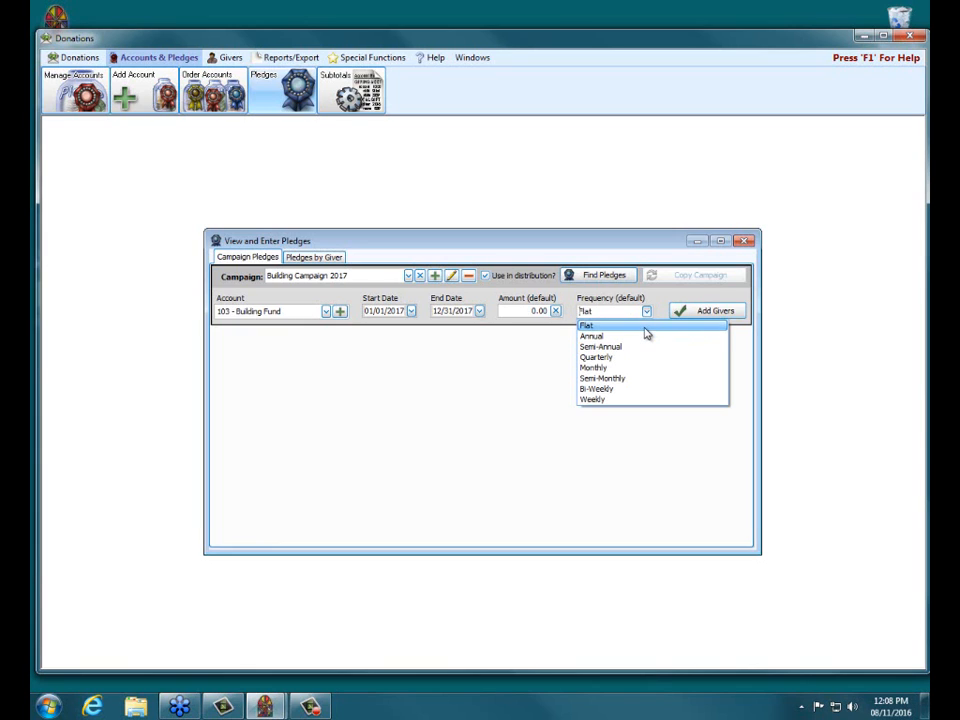
click(646, 333)
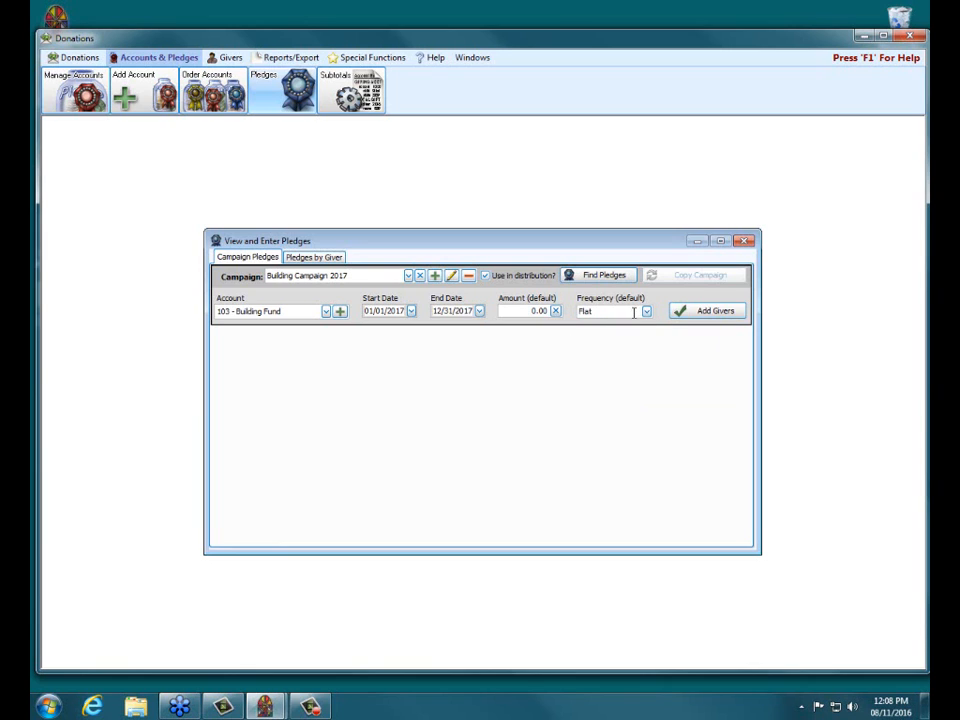
click(684, 315)
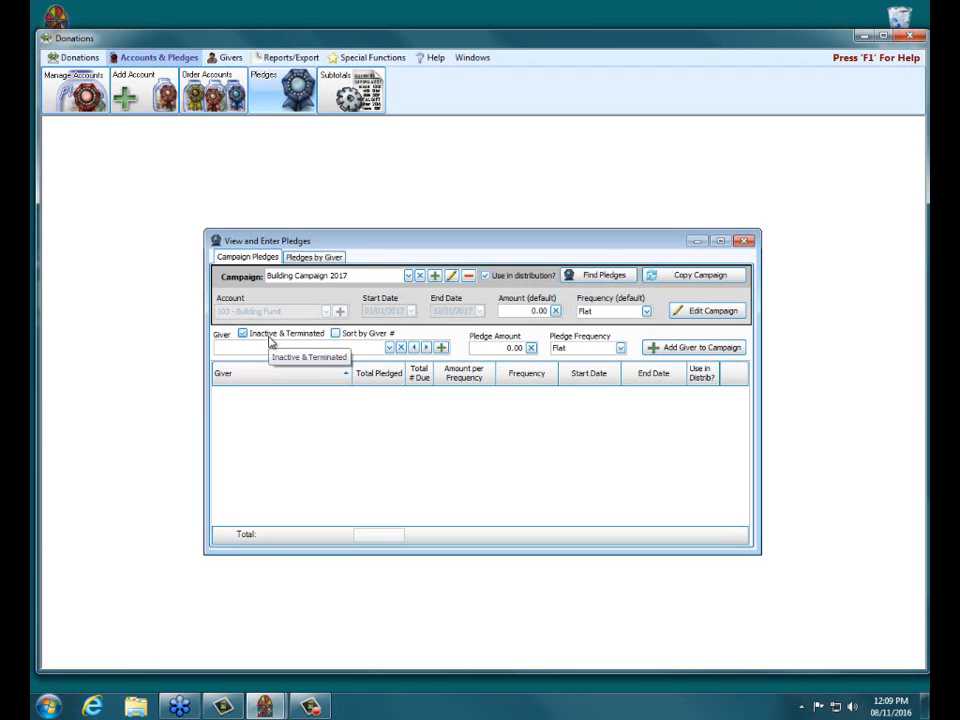
Check the campaign's giver list with inactive and terminated givers included, and sort it by giver number.
click(390, 348)
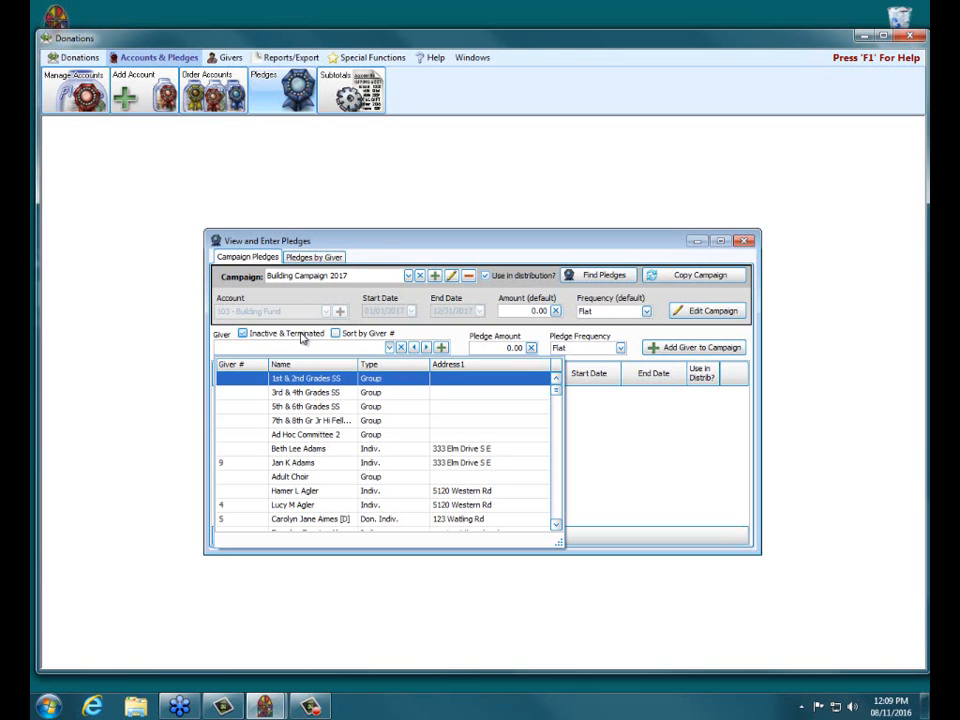
click(243, 334)
click(337, 334)
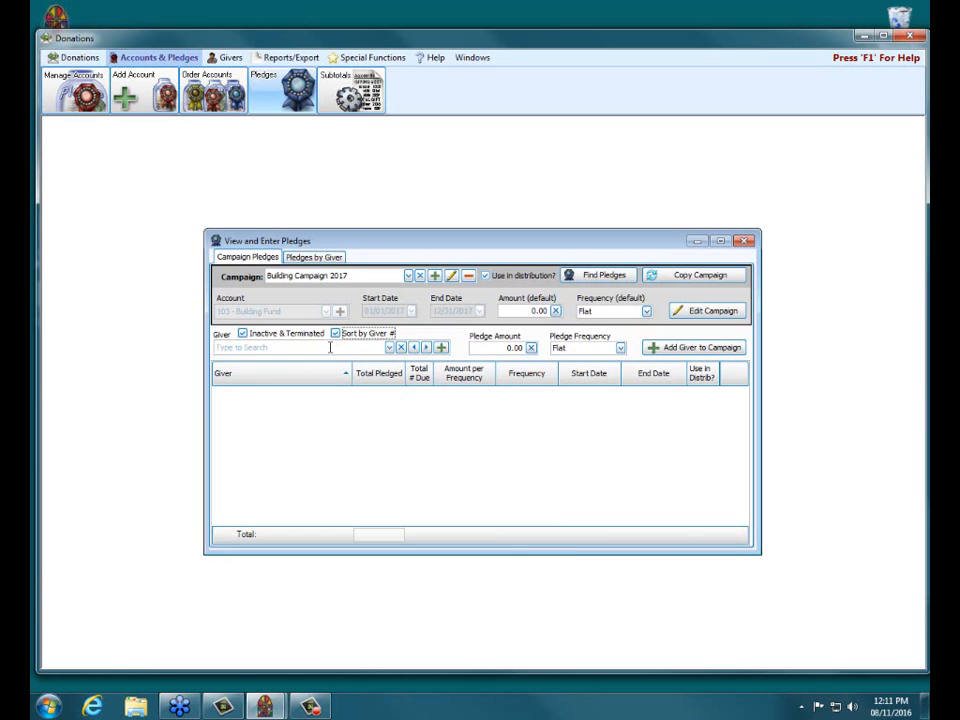
Look up the first giver by giver number and add them to the campaign with a Flat pledge of 5,000.00.
click(332, 349)
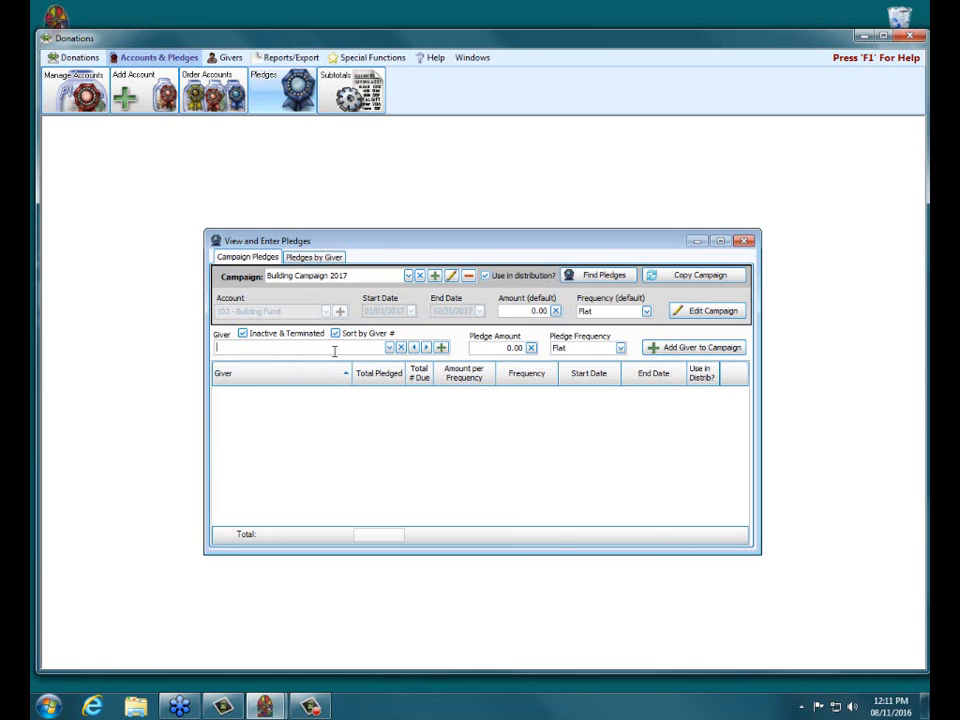
text(9)
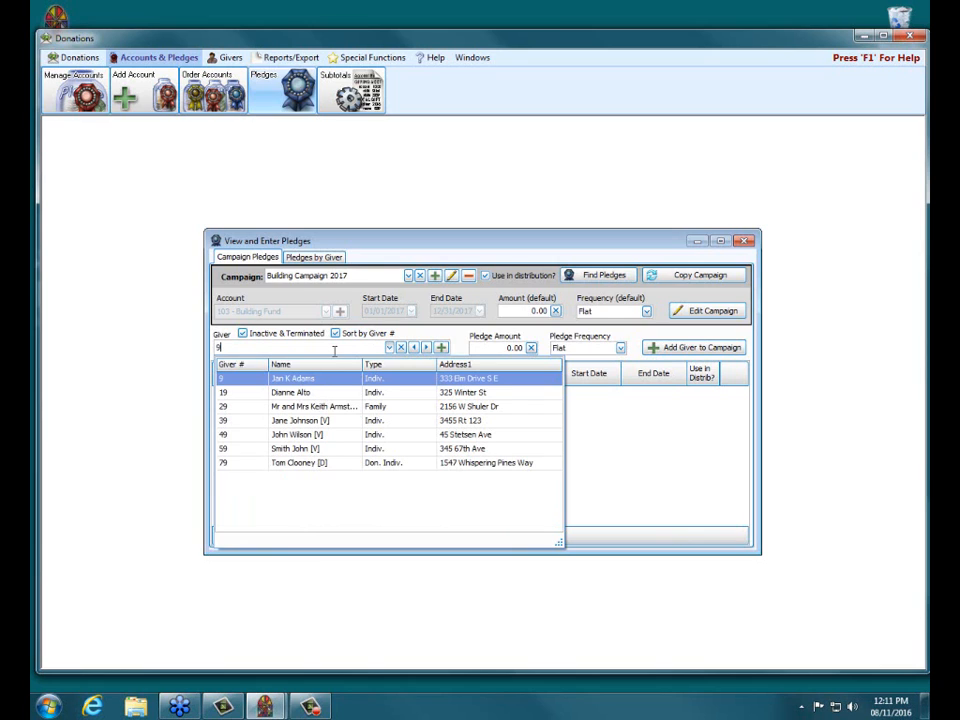
key(Tab)
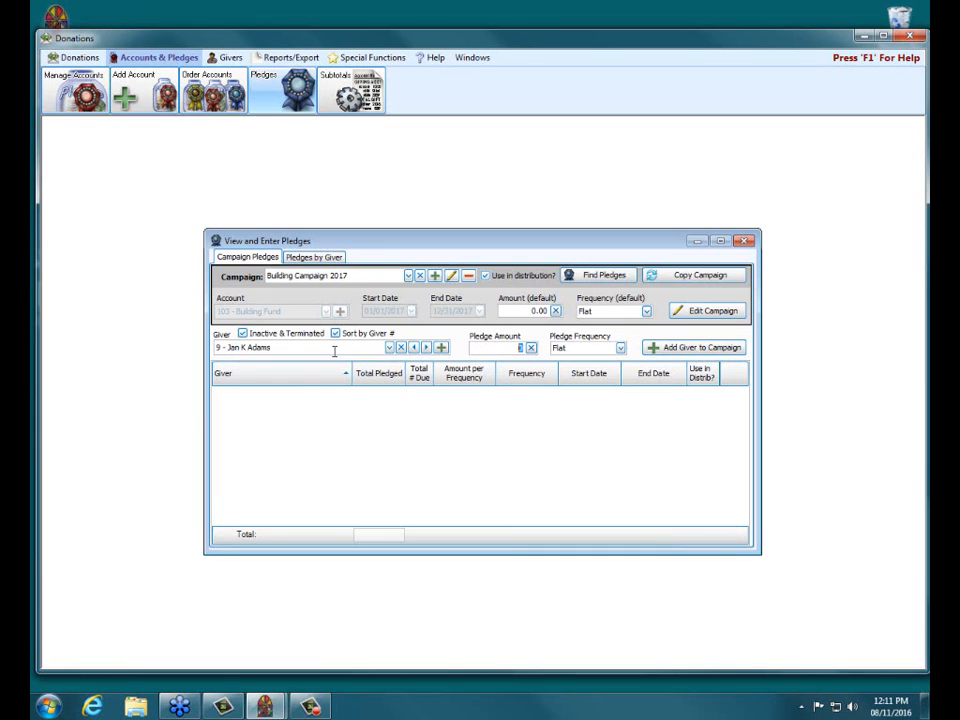
text(5000)
key(Tab)
key(Tab)
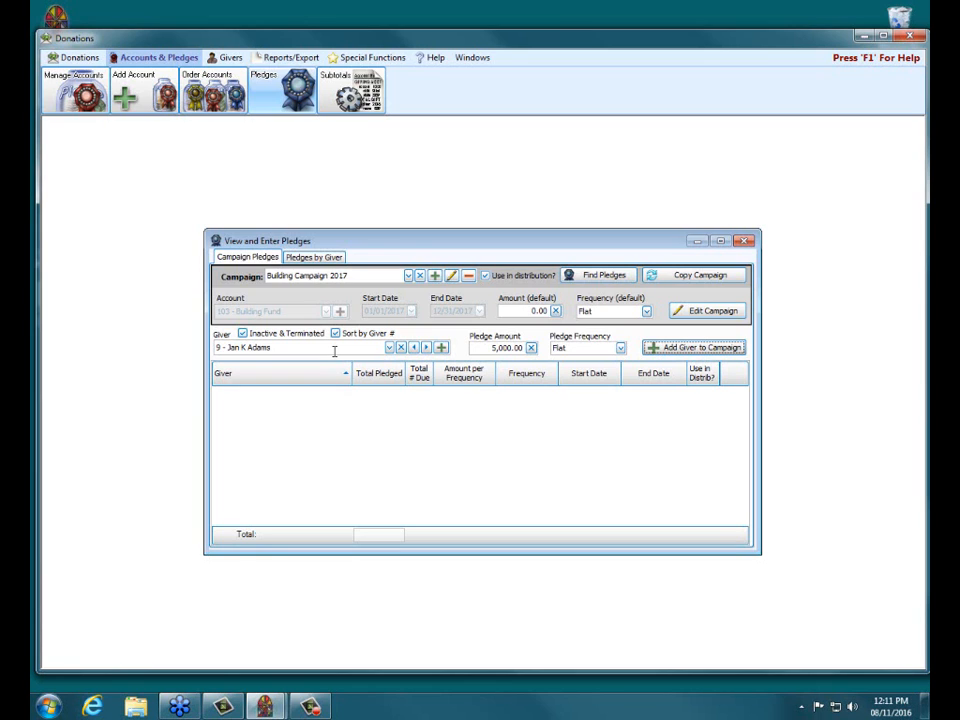
click(706, 348)
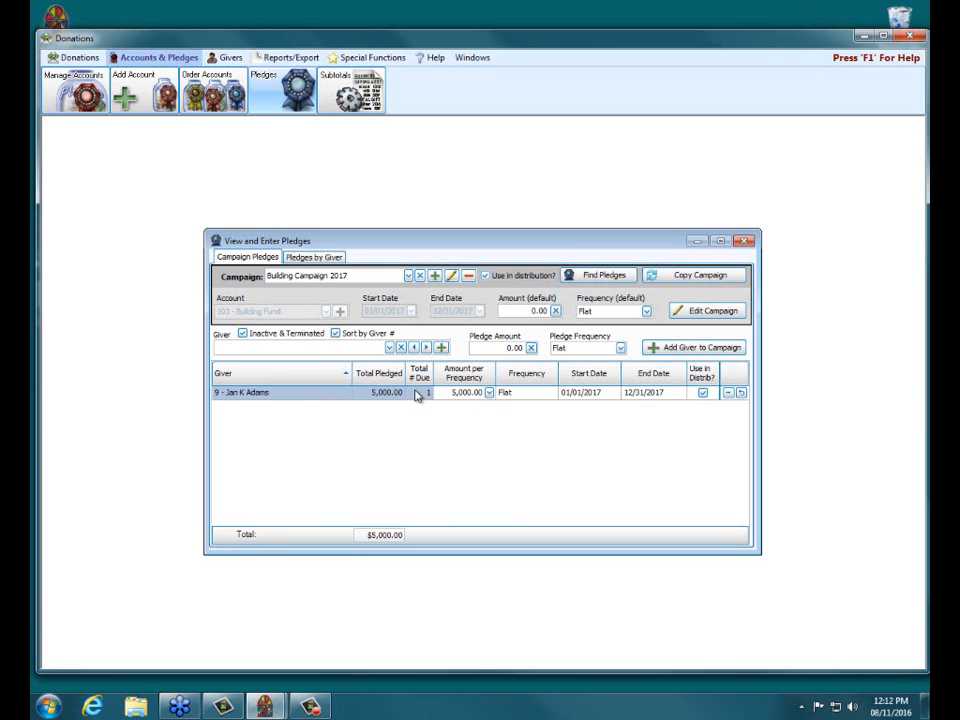
Look up a second giver by giver number and add them to the campaign with an Annual pledge of 3,000.00.
click(703, 392)
text(4)
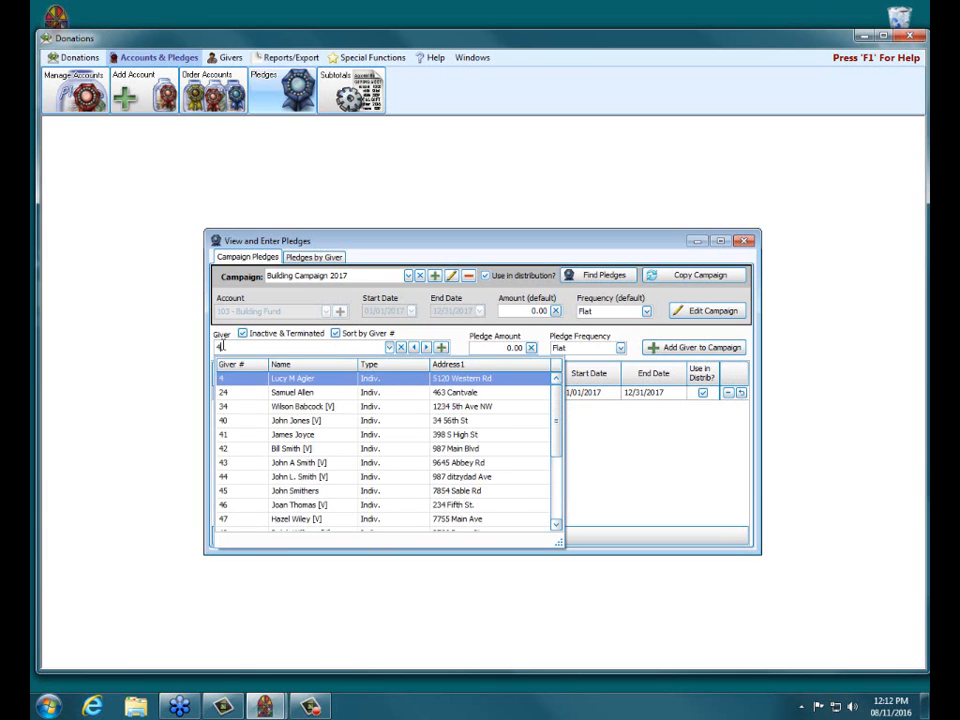
key(Tab)
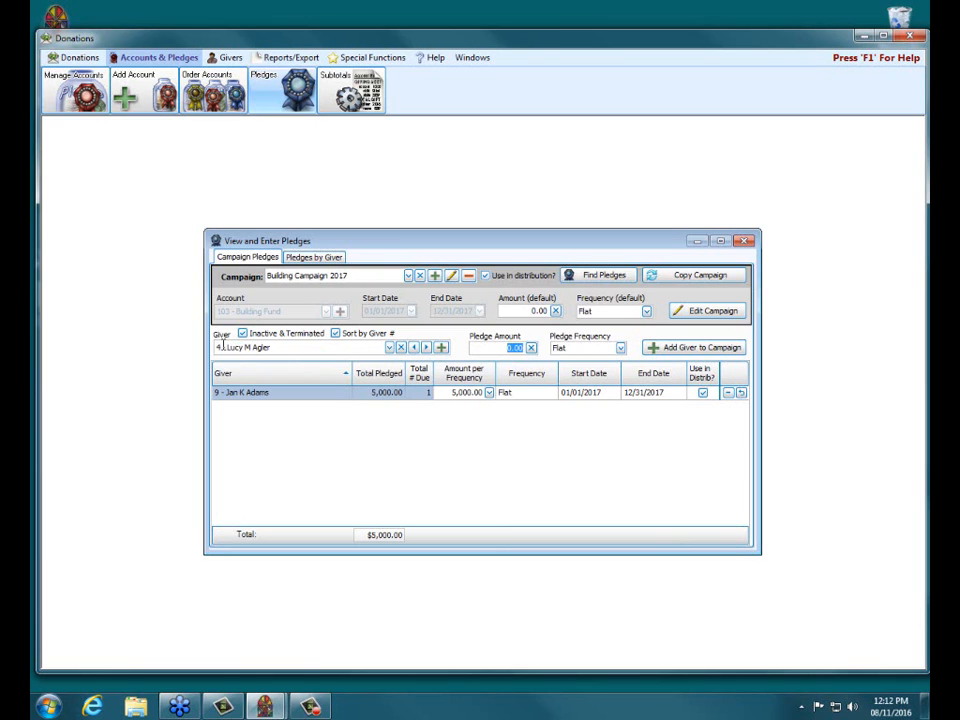
text(3000)
key(Tab)
text(Annual)
key(Tab)
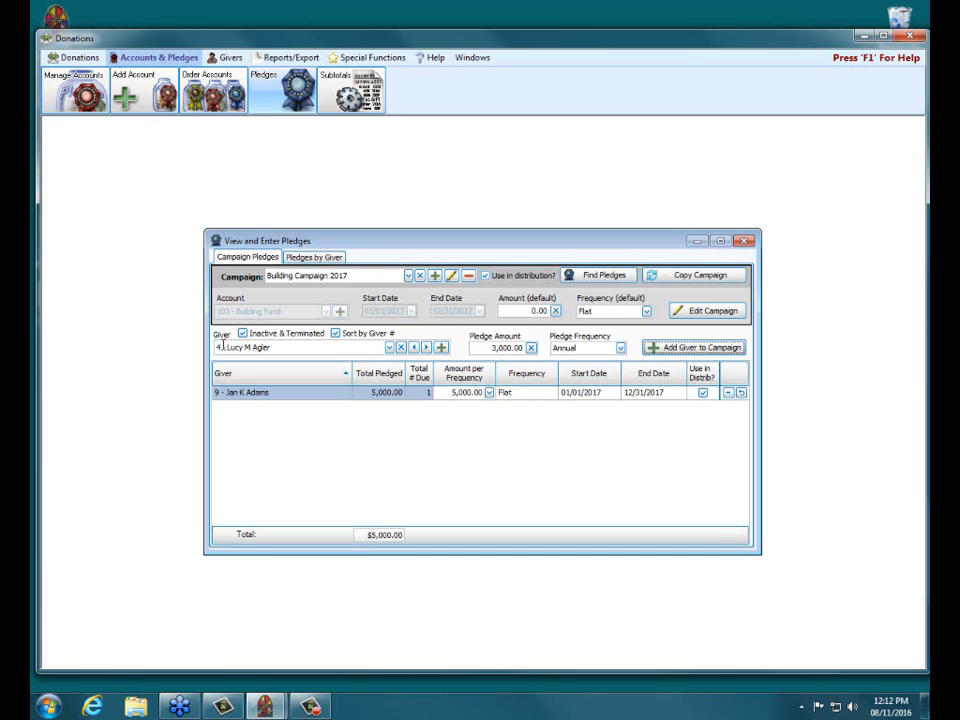
key(Return)
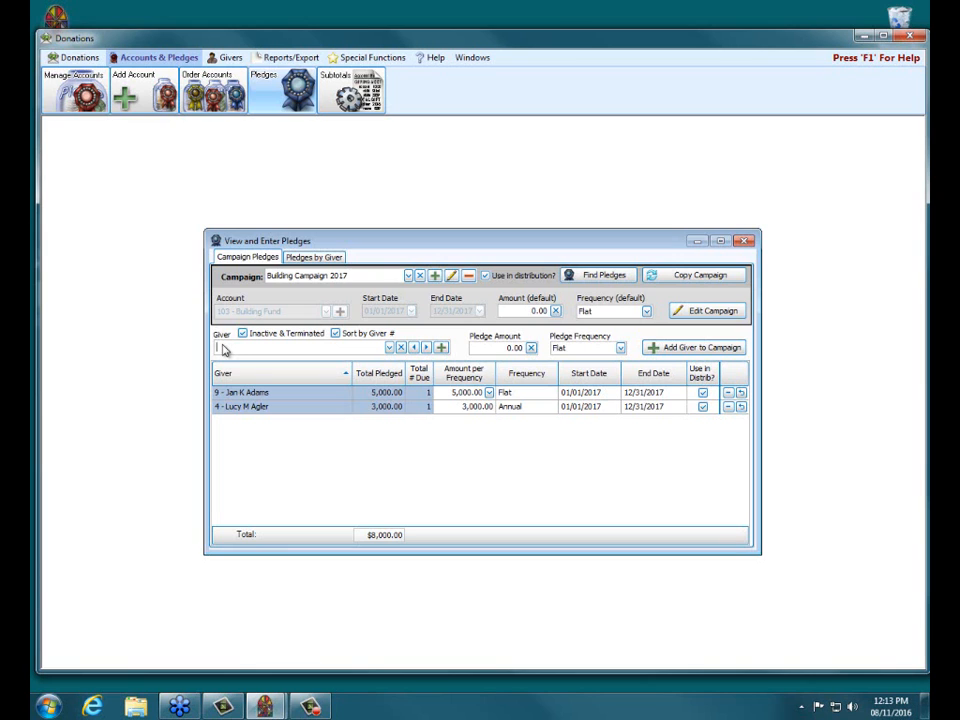
Look up a third giver by giver number and add them to the campaign with a Semi-Annual pledge of 1,000.00.
text(5)
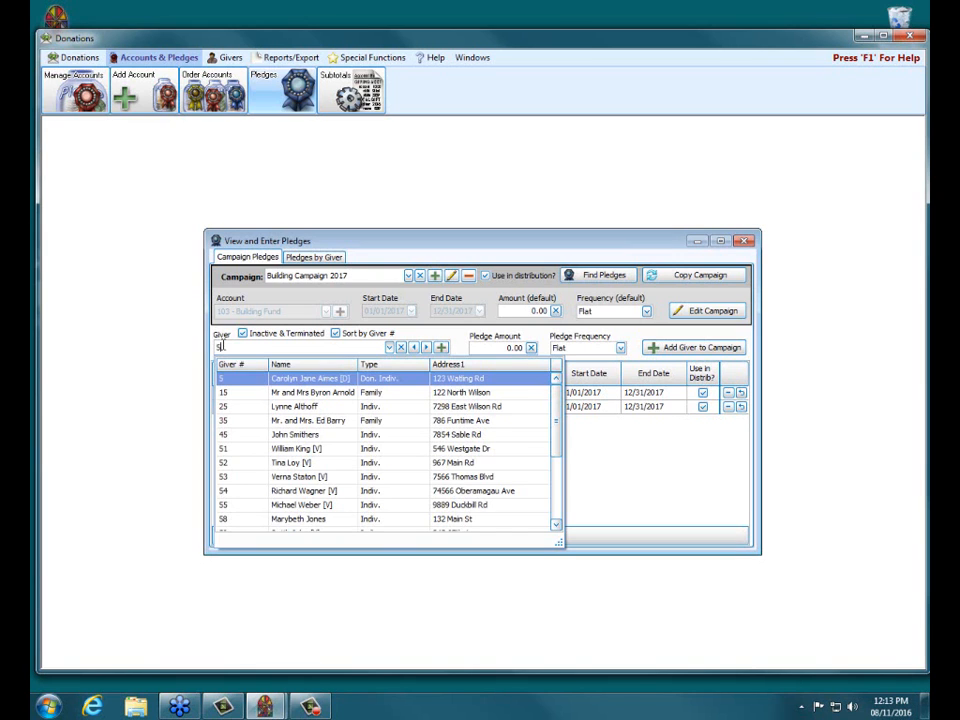
key(Tab)
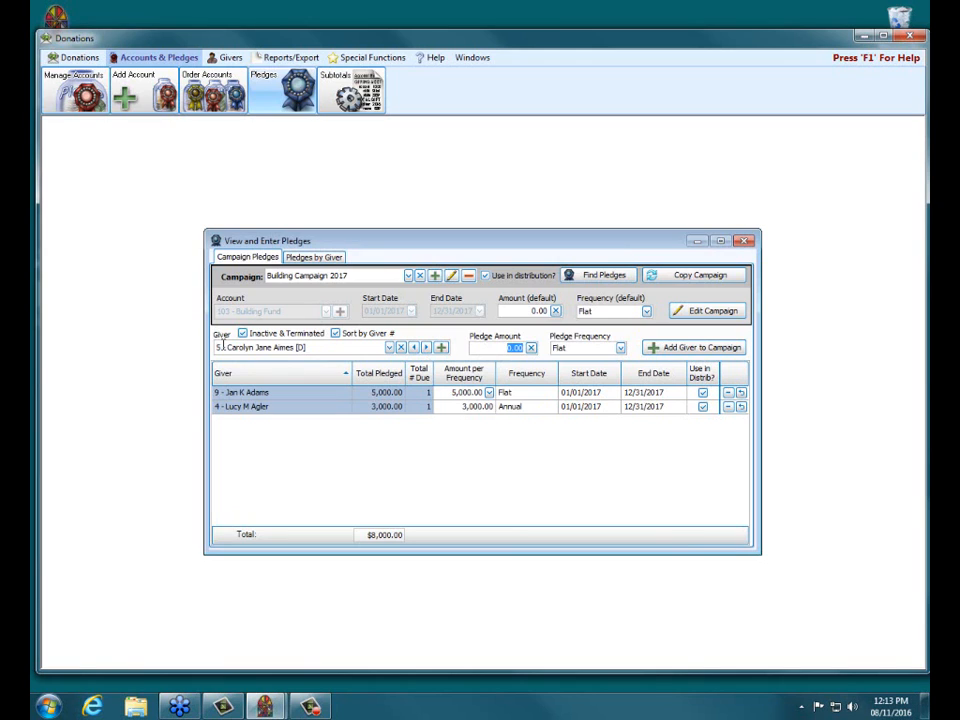
text(1000)
key(Tab)
click(620, 348)
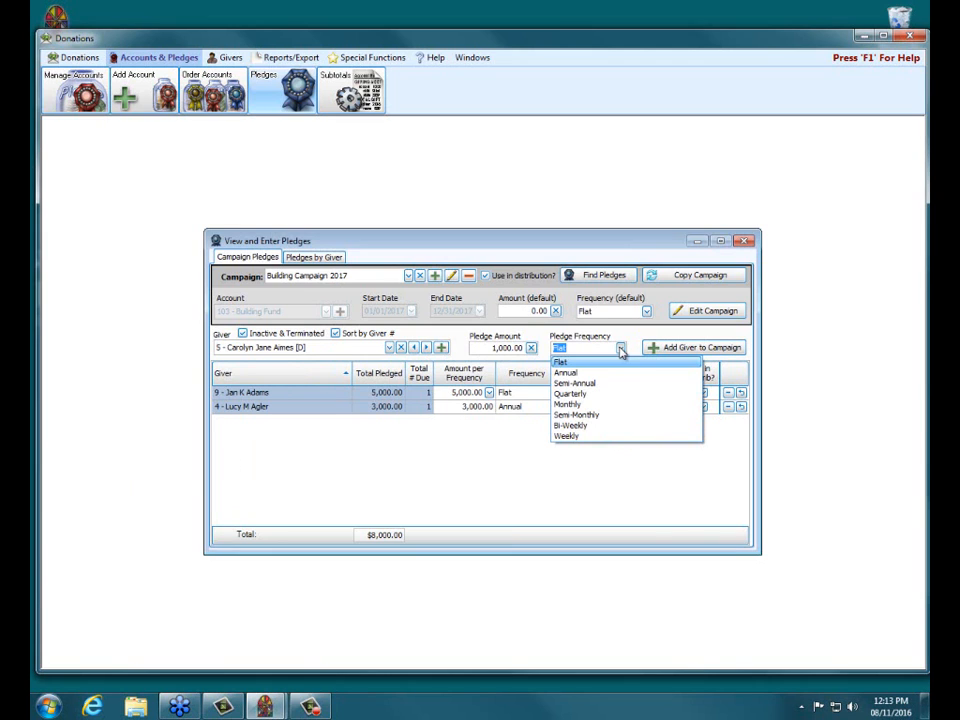
click(590, 384)
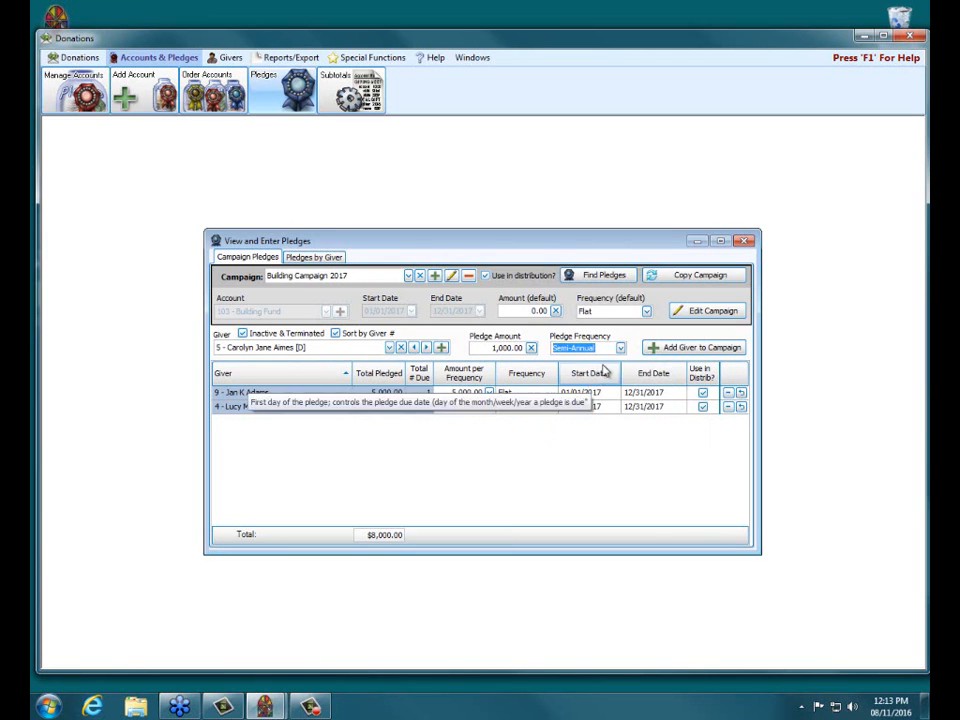
click(694, 350)
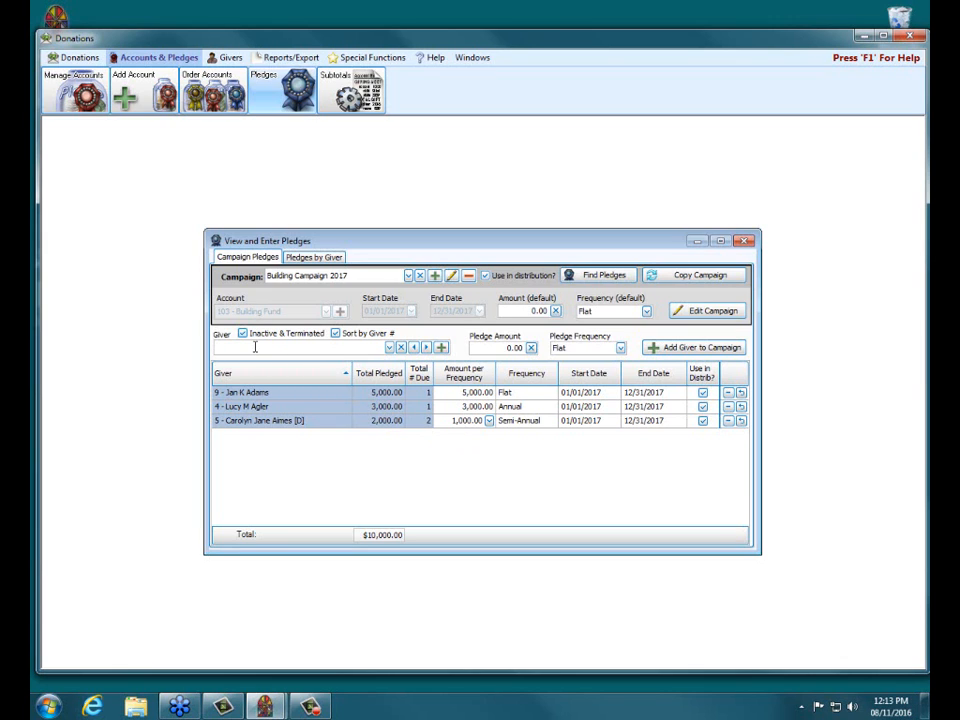
Look up a fourth giver by giver number and add them to the campaign with a Quarterly pledge of 100.00.
text(7)
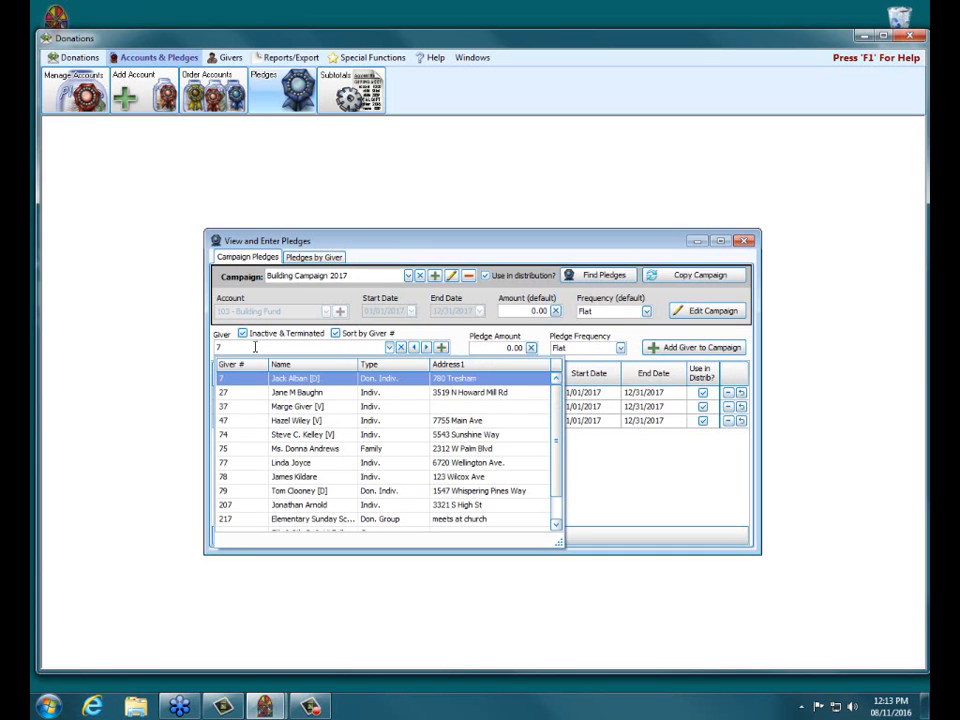
key(Return)
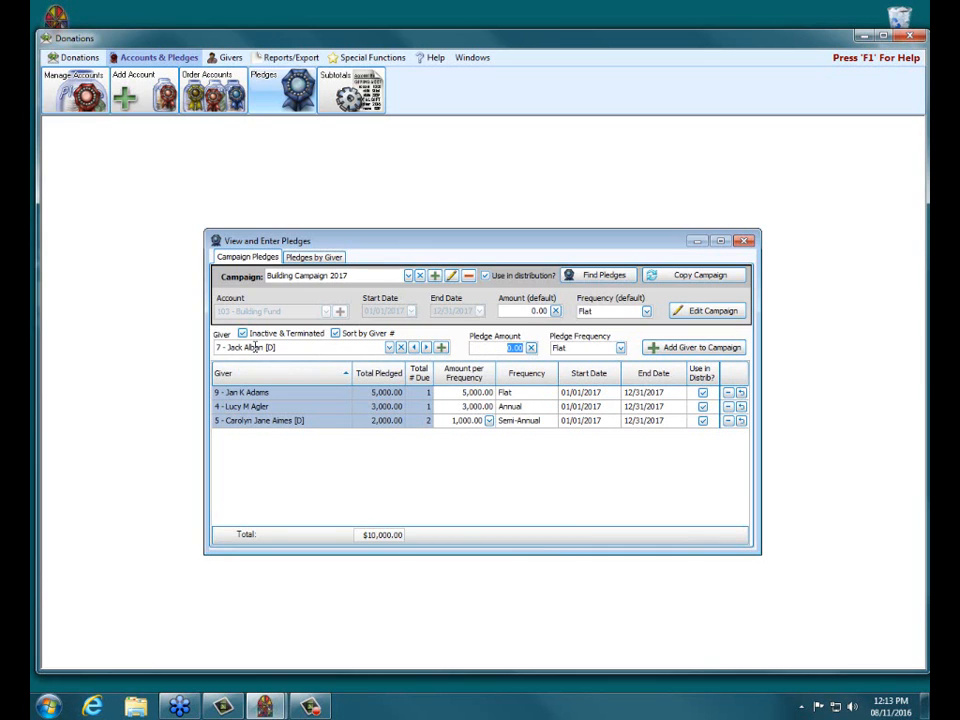
text(100)
click(620, 348)
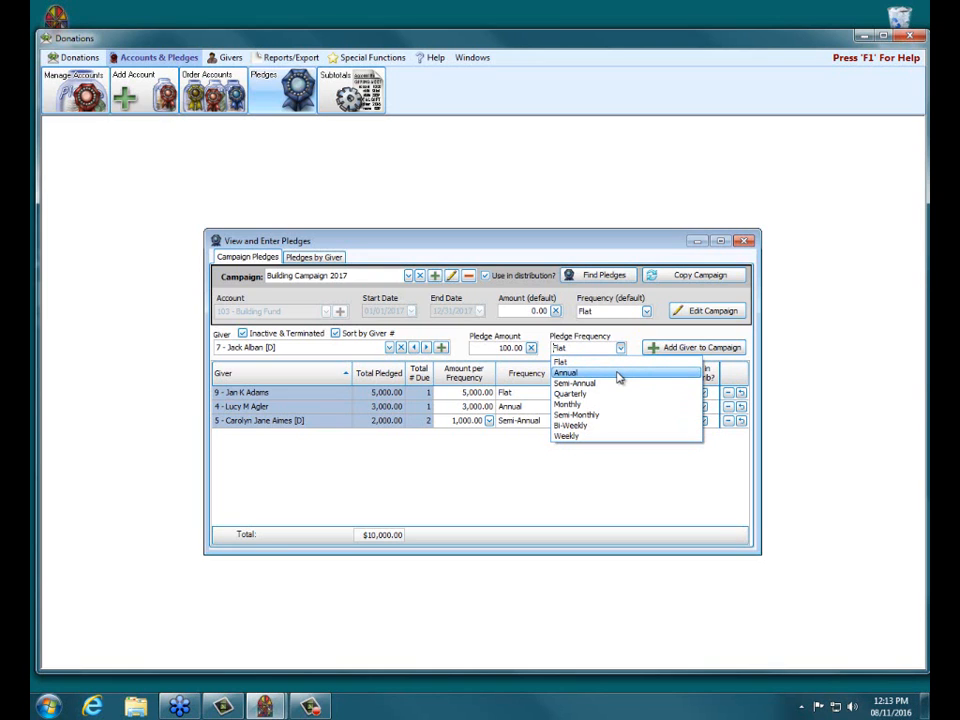
click(617, 393)
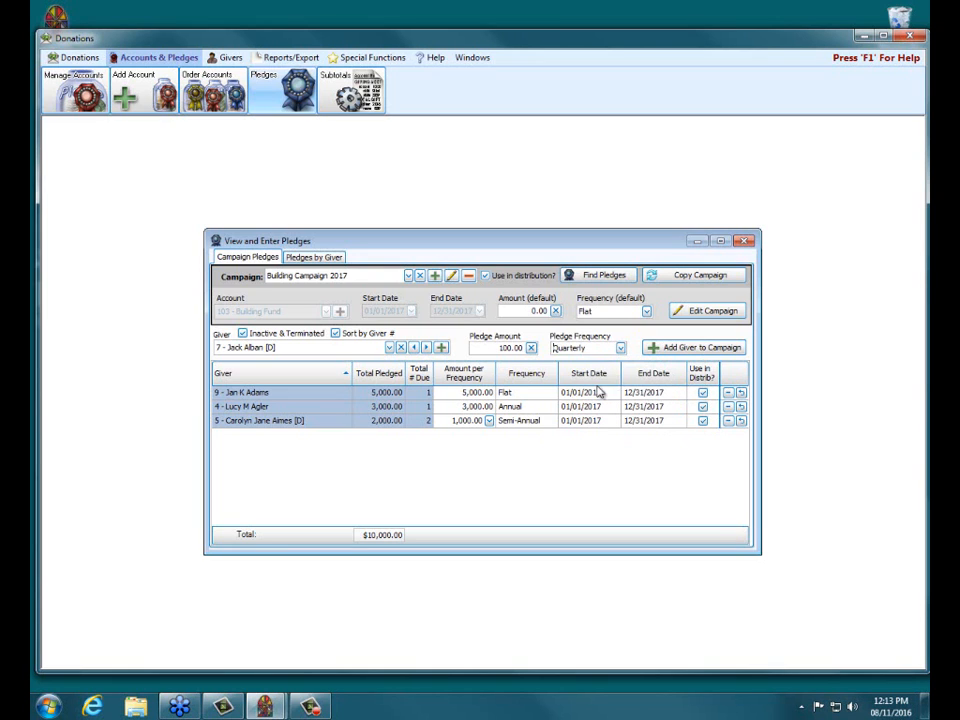
click(677, 352)
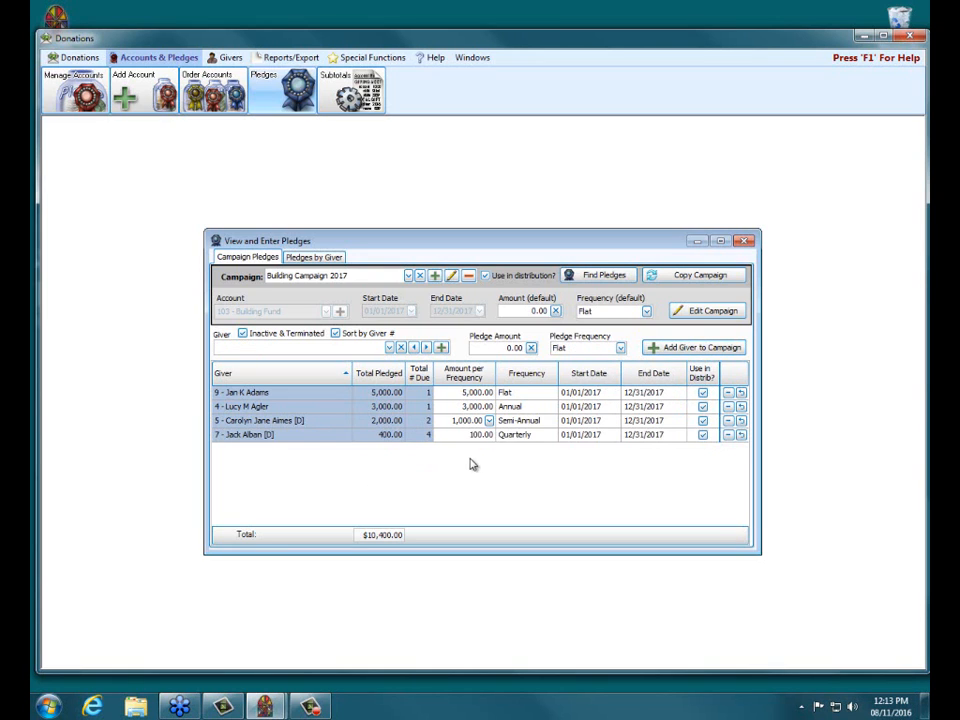
Look up a fifth giver by giver number and add them to the campaign with a Monthly pledge of 250.00.
mouse_move(430, 442)
text(64)
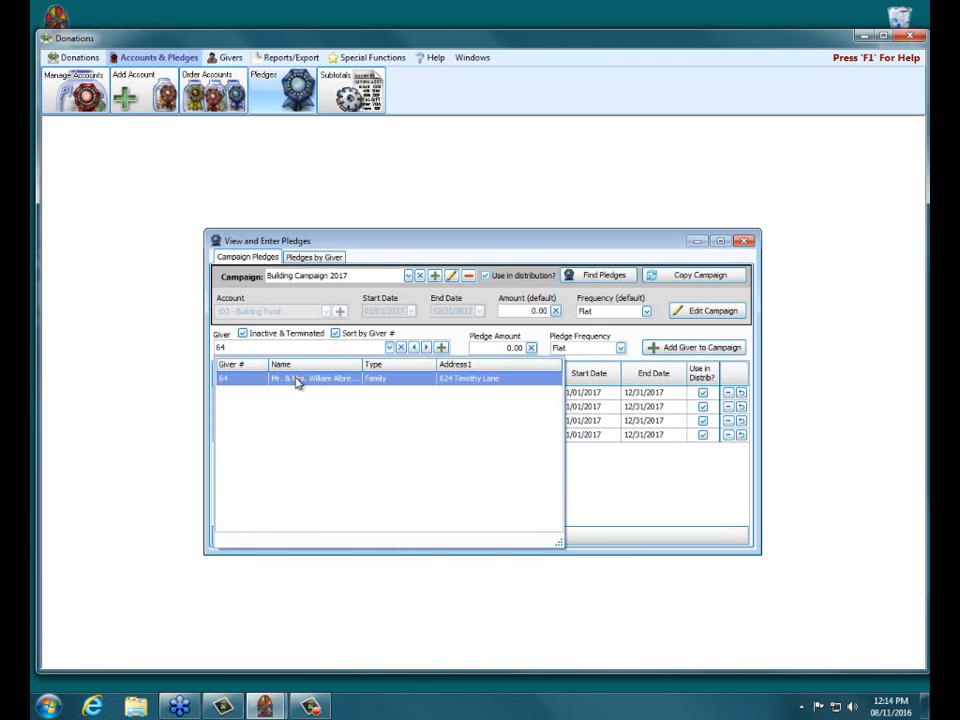
click(298, 379)
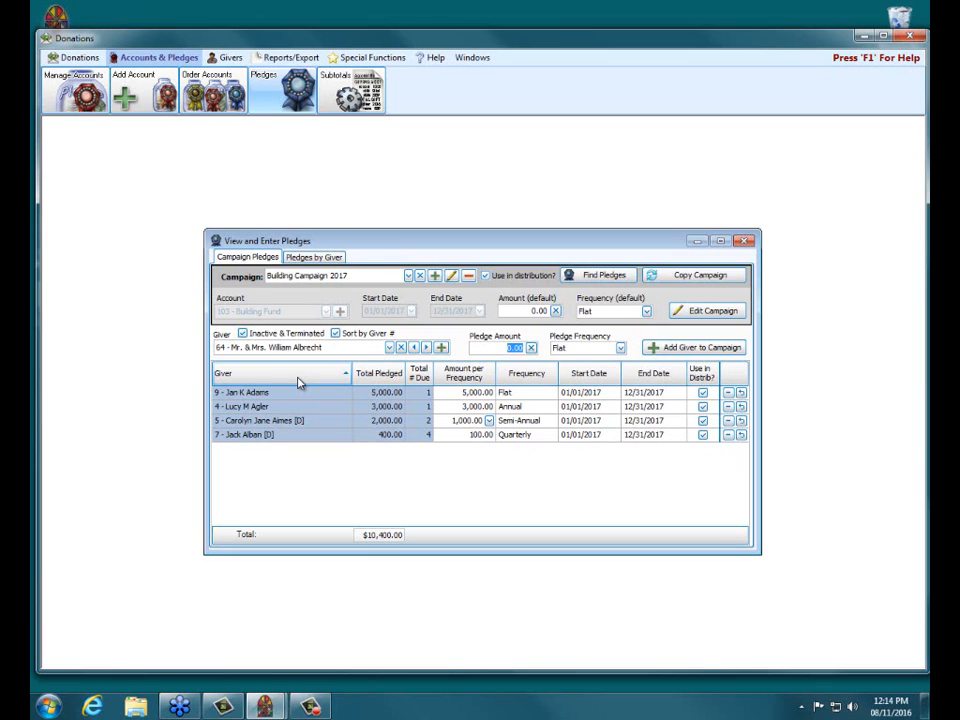
text(250)
click(620, 347)
click(623, 407)
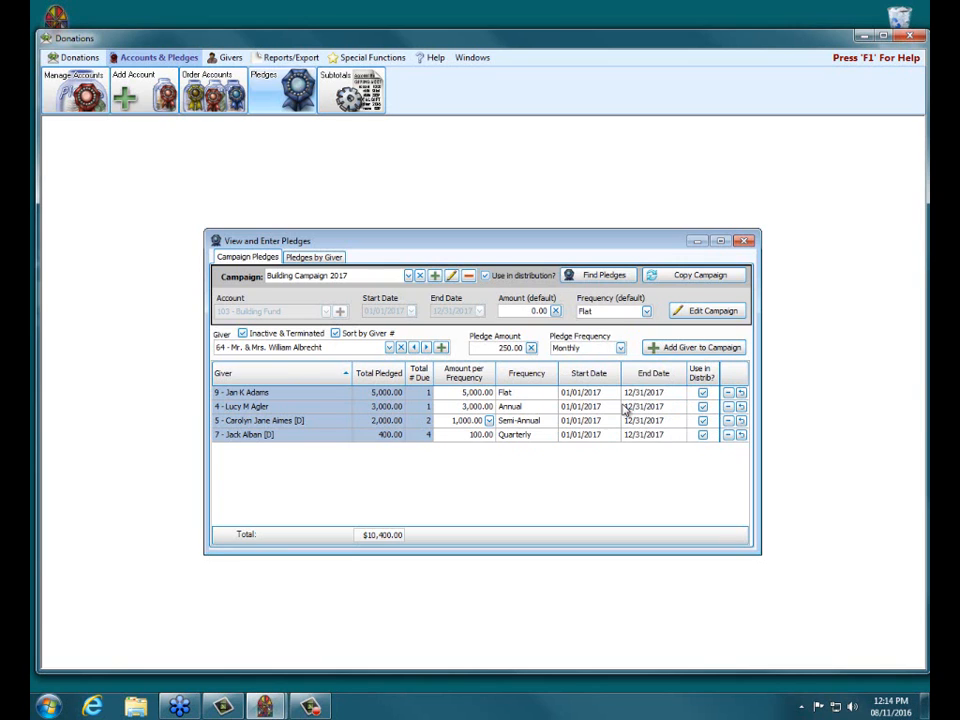
click(658, 346)
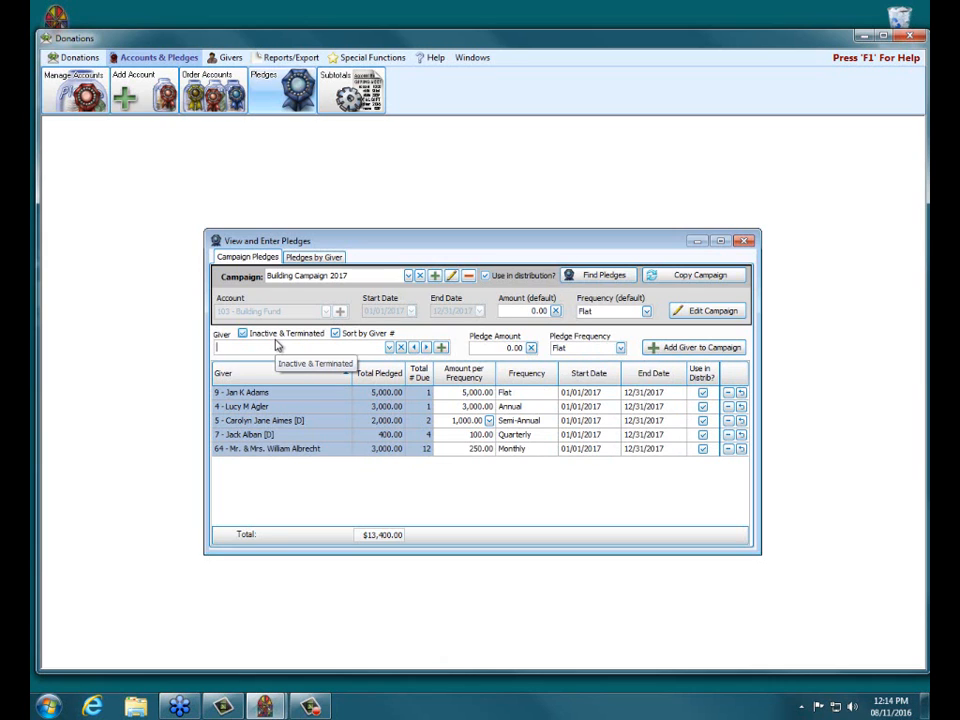
Add a sixth giver, looked up by giver number, with a Flat pledge of 10.00, and set the campaign's default frequency to Semi-Monthly.
text(6)
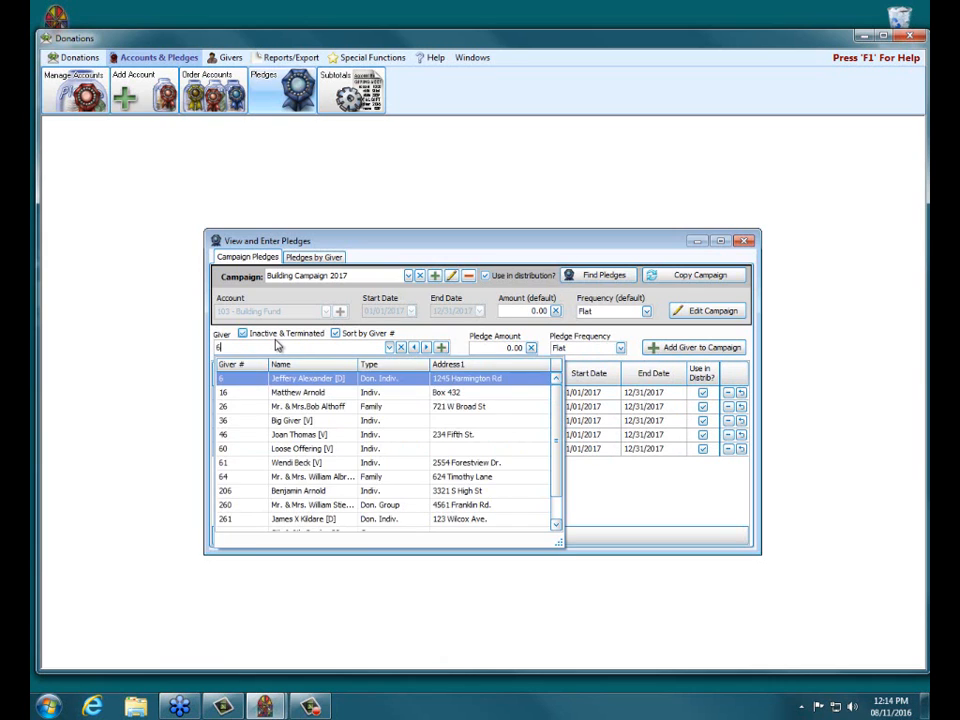
key(Return)
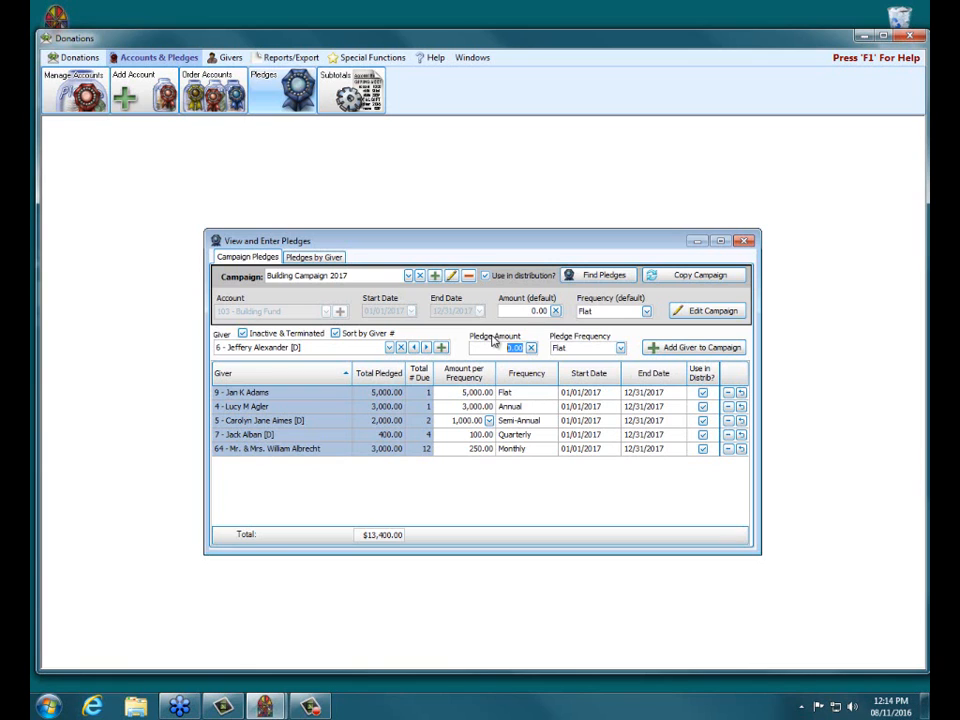
text(10)
click(646, 311)
click(634, 380)
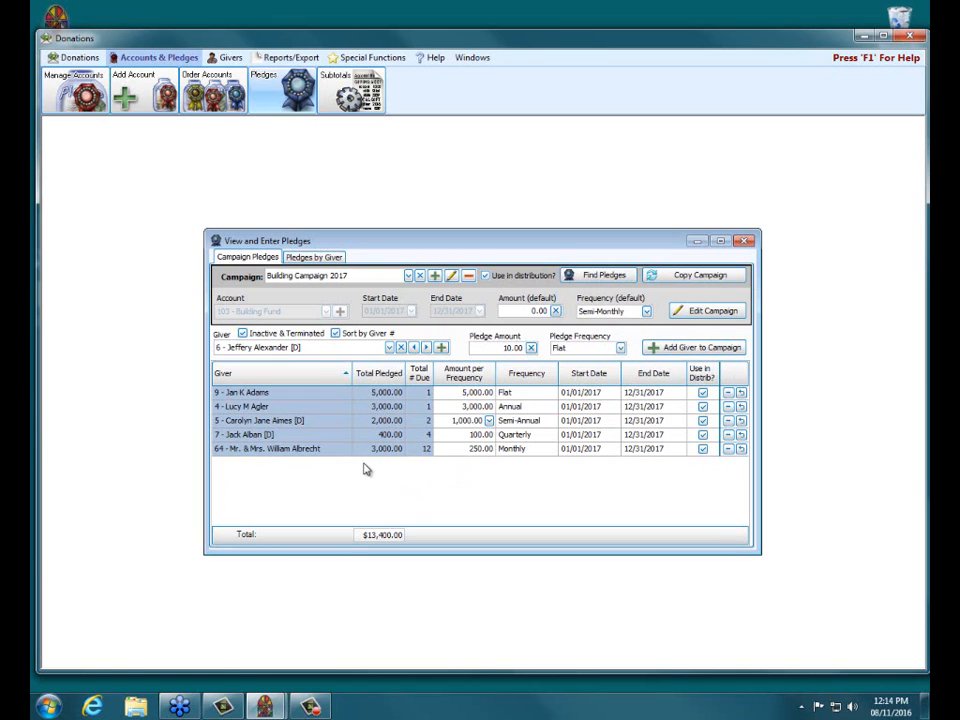
click(692, 348)
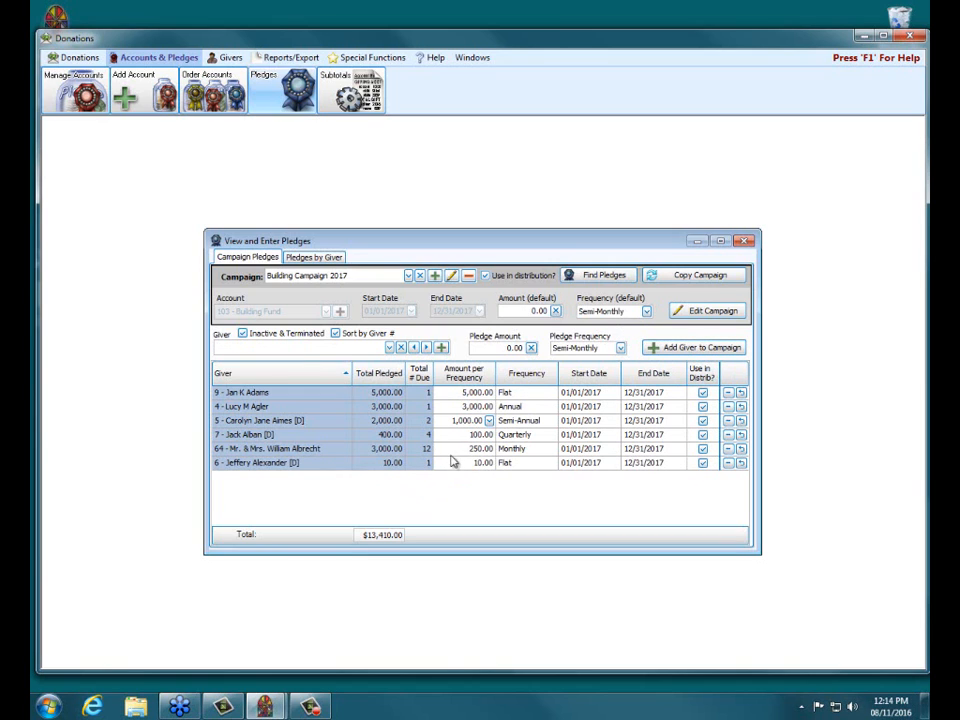
Change the frequency of the fourth giver's 100.00 pledge in the campaign list to Semi-Monthly.
click(552, 436)
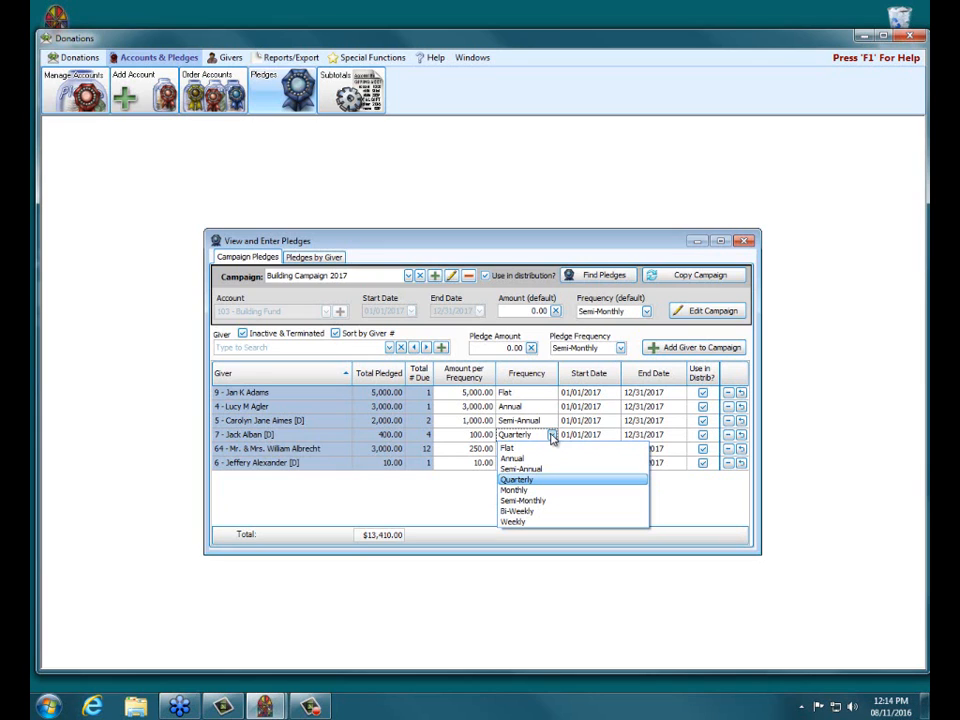
click(544, 437)
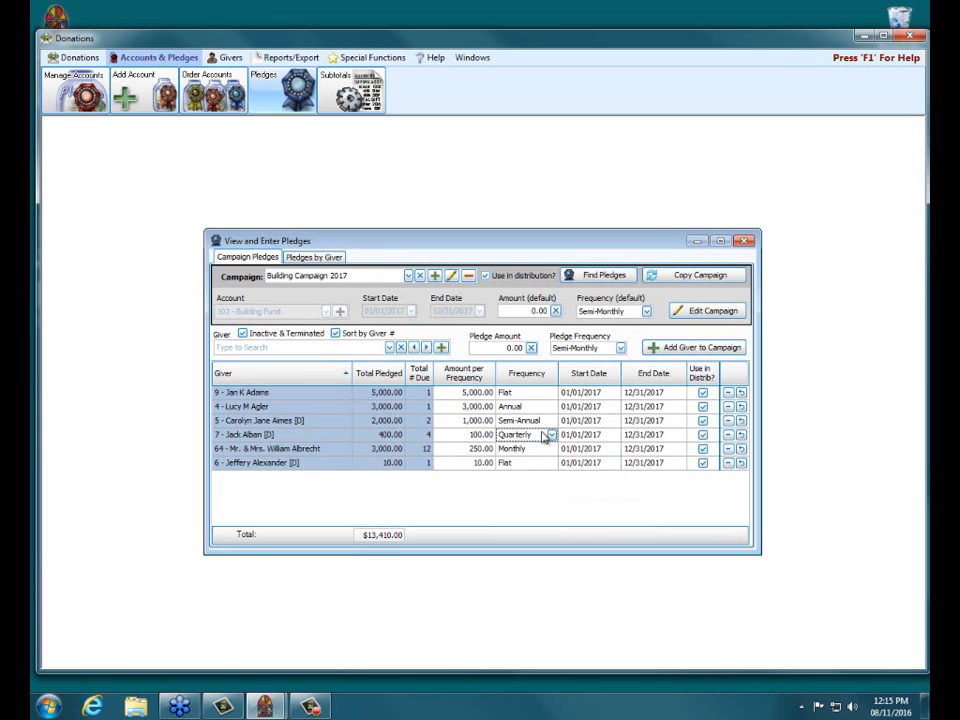
click(529, 437)
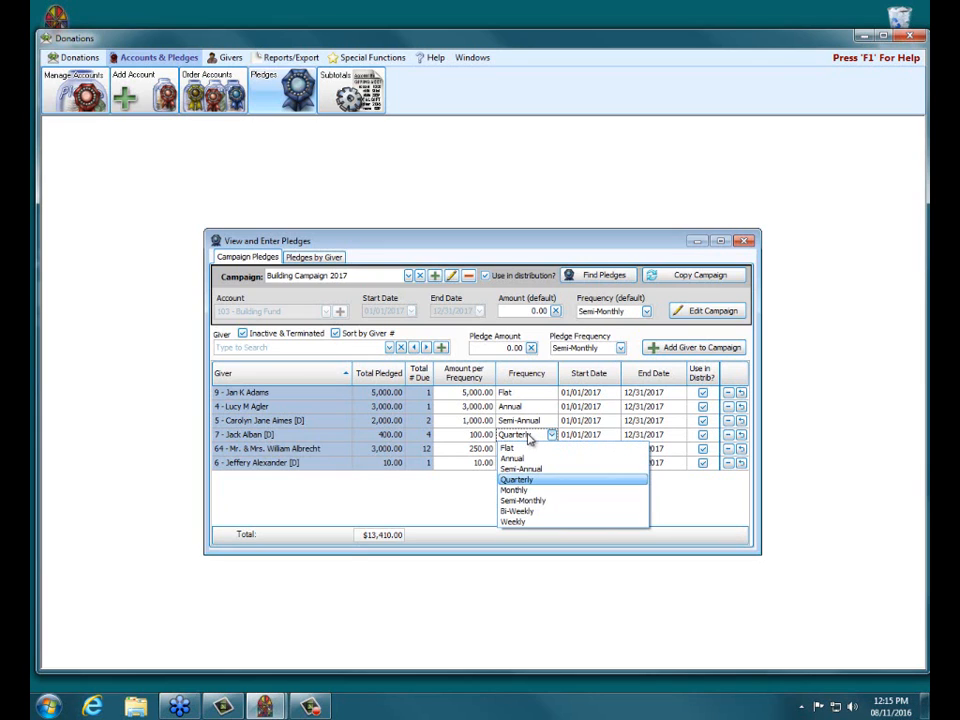
click(533, 501)
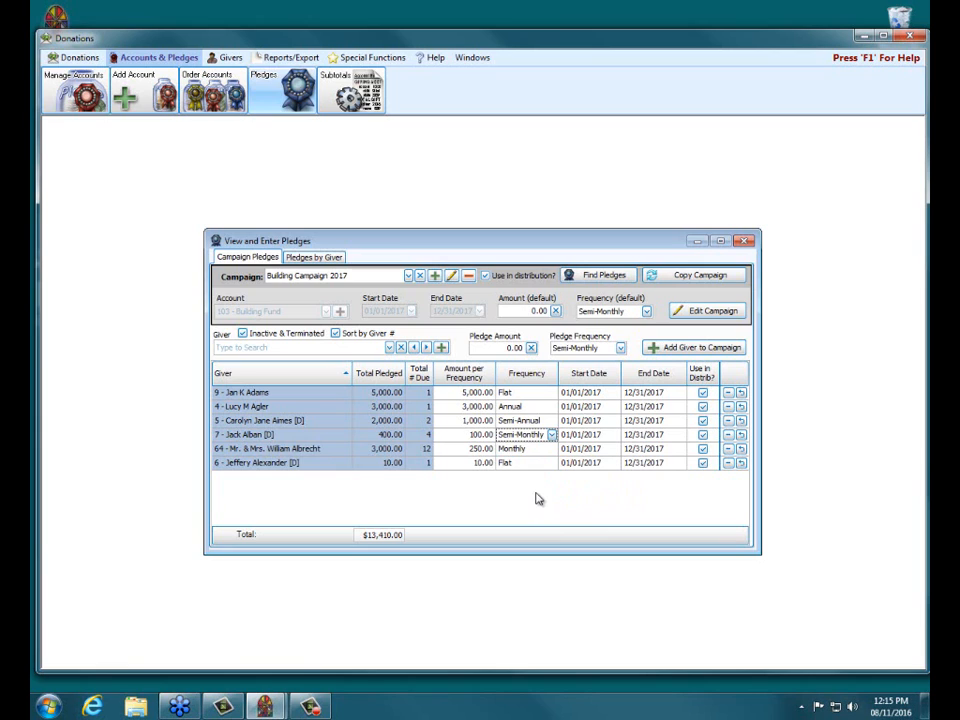
click(580, 440)
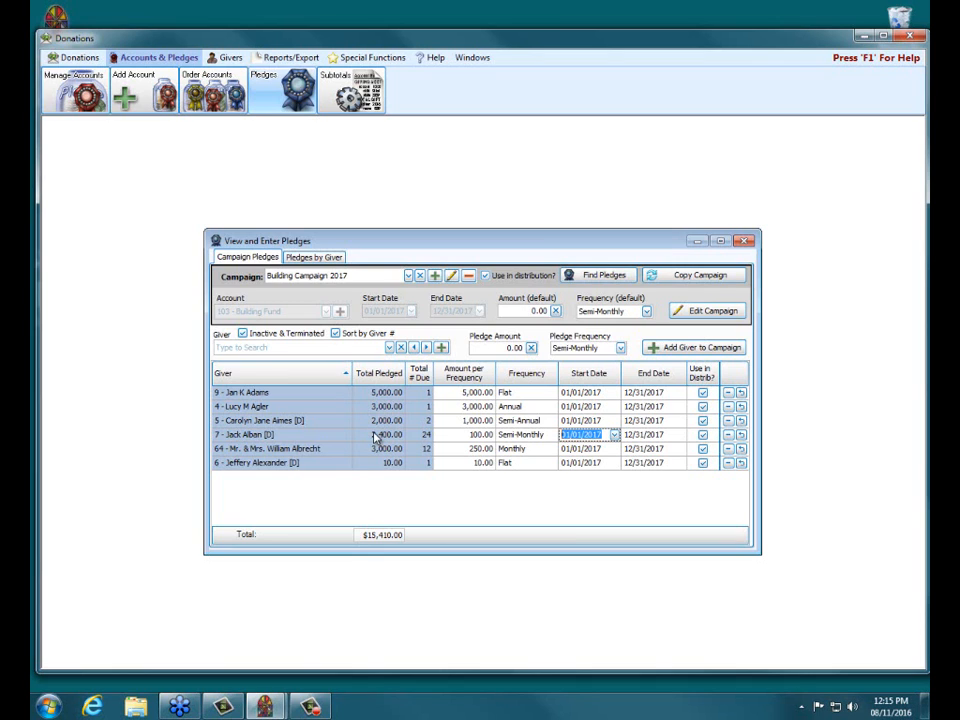
Look up a seventh giver by giver number and add them to the campaign with a Bi-Weekly pledge of 5.00.
click(238, 347)
text(24)
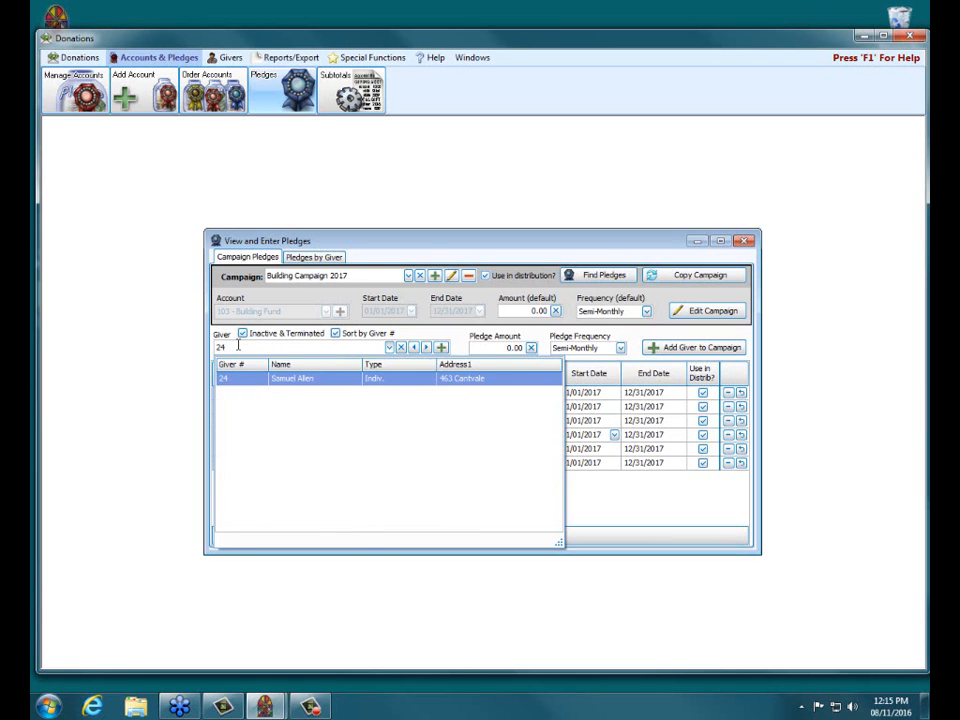
click(285, 380)
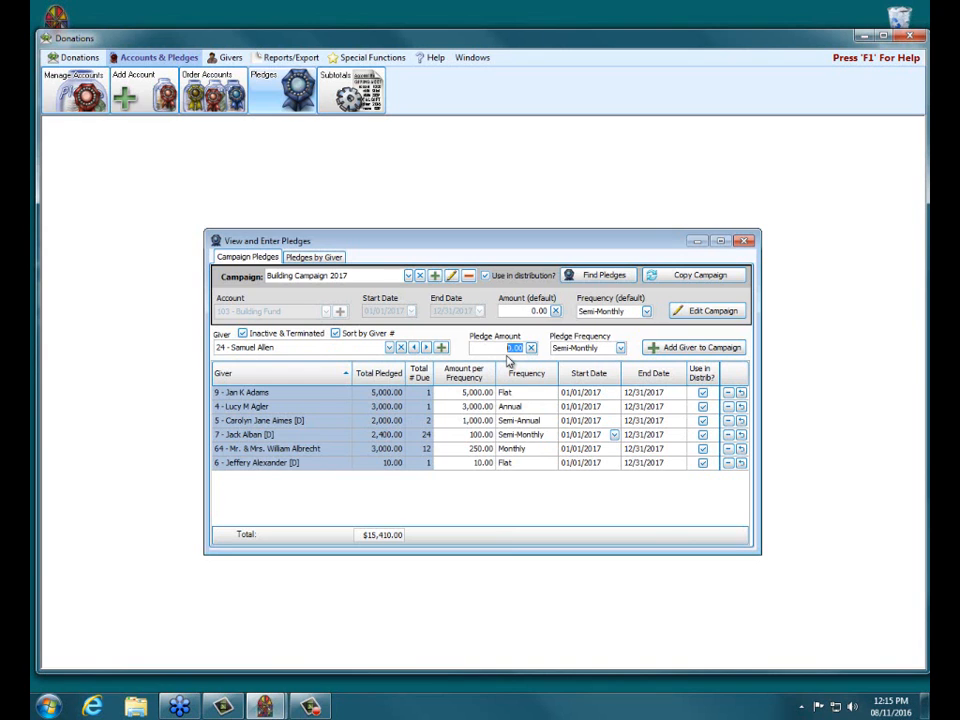
text(5)
click(620, 348)
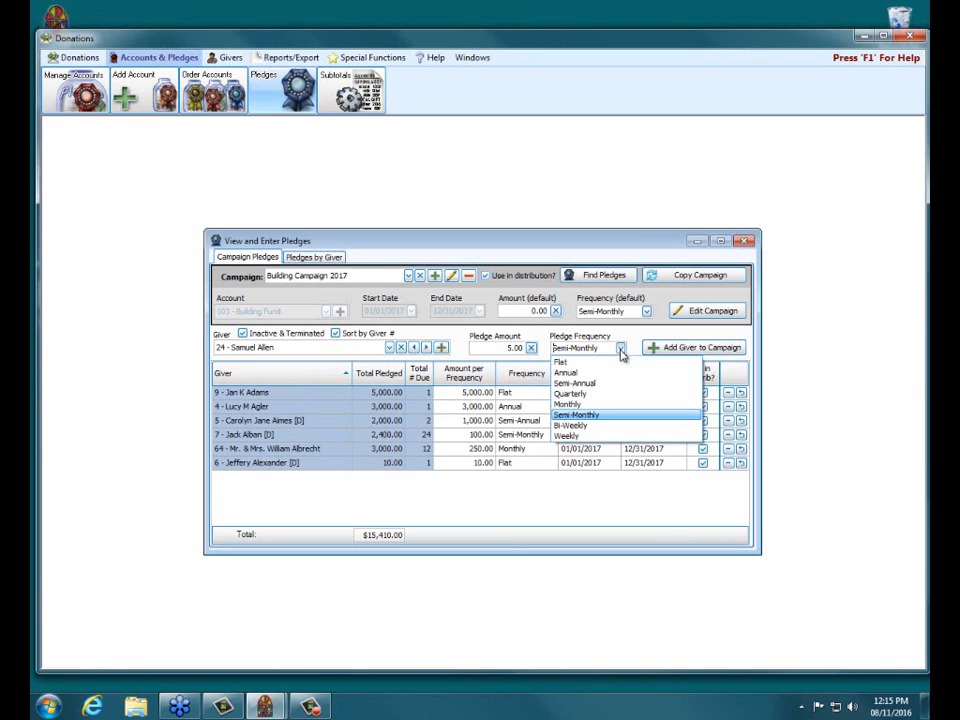
click(606, 425)
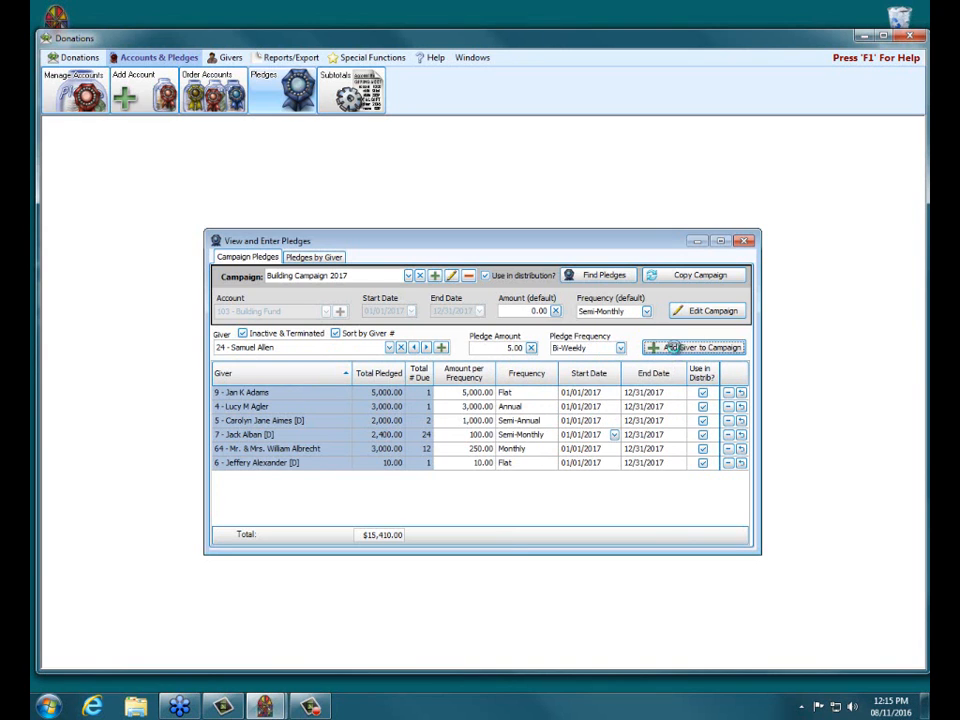
click(672, 347)
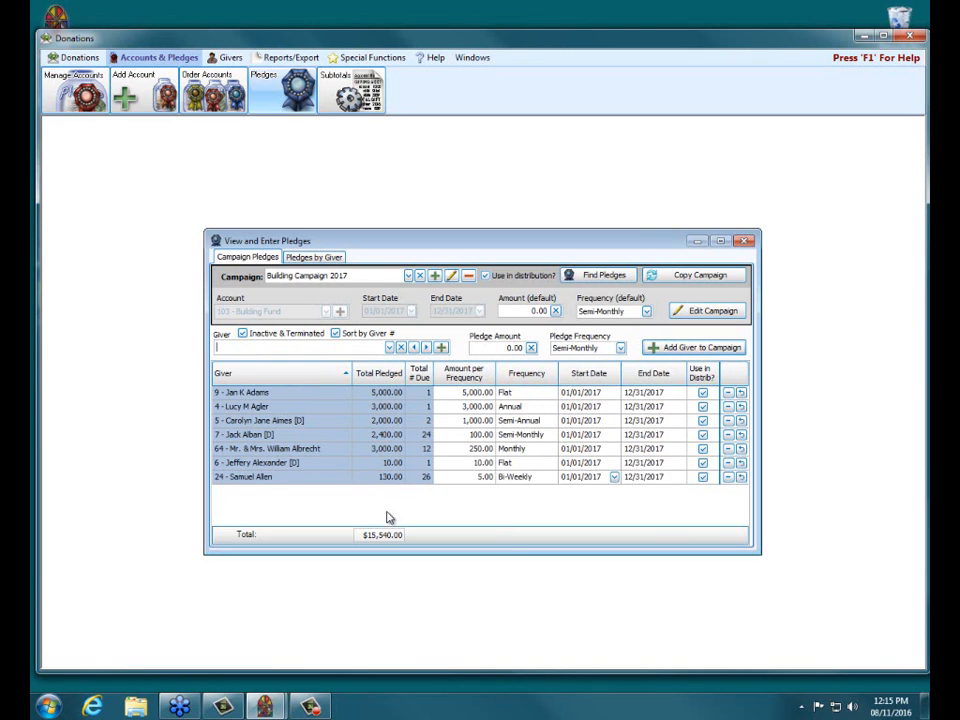
Look up an eighth giver by giver number and add them to the campaign with a Weekly pledge of 50.00.
click(267, 347)
text(200)
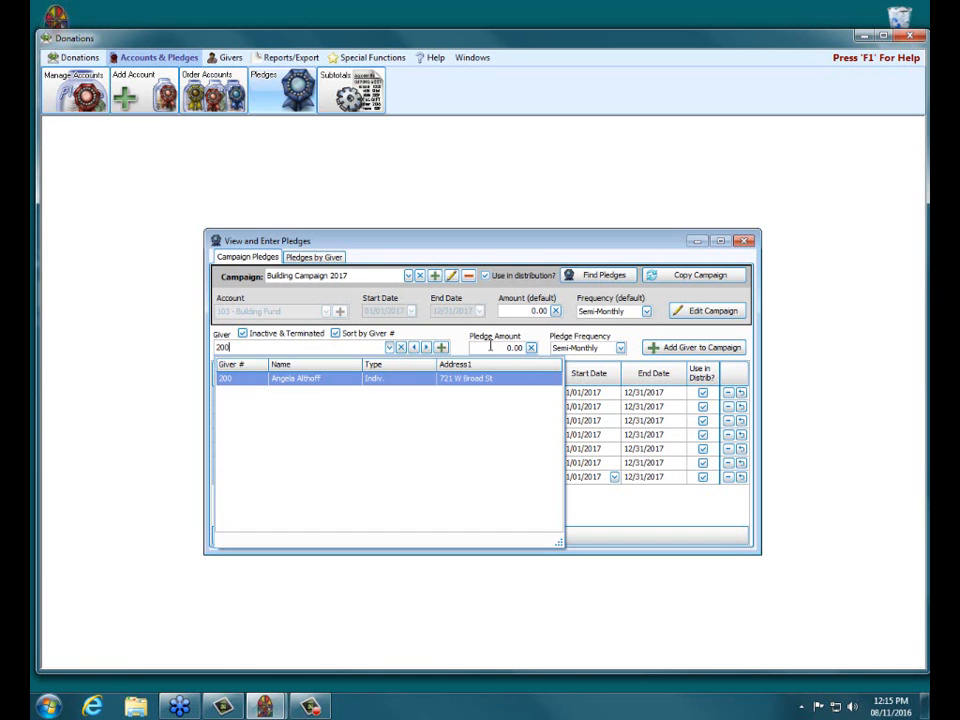
click(257, 378)
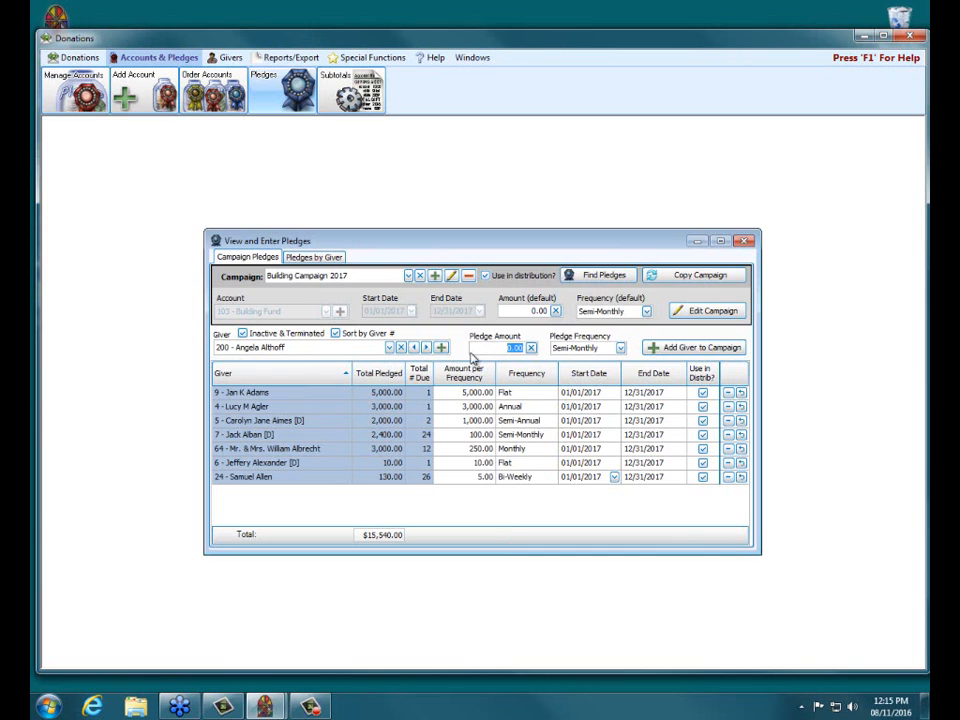
text(50)
click(621, 348)
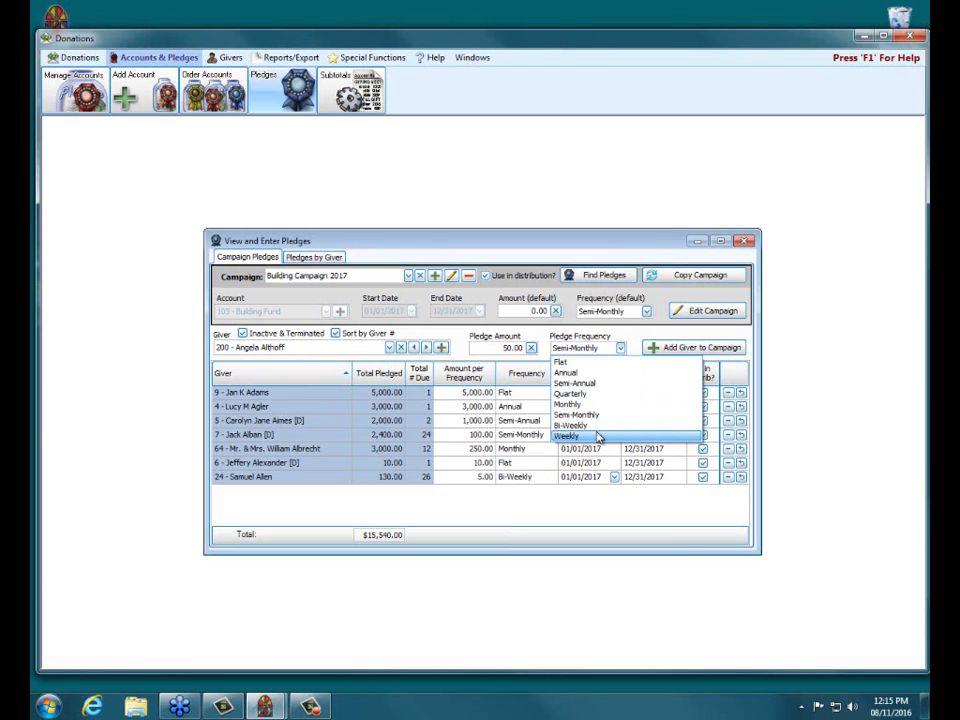
click(598, 437)
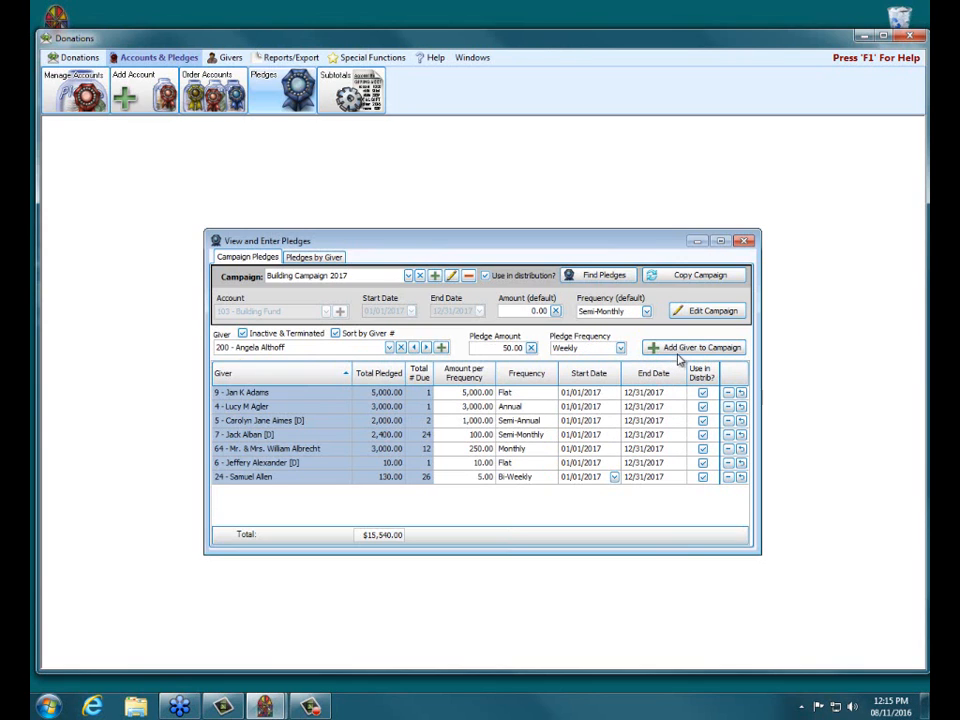
click(679, 351)
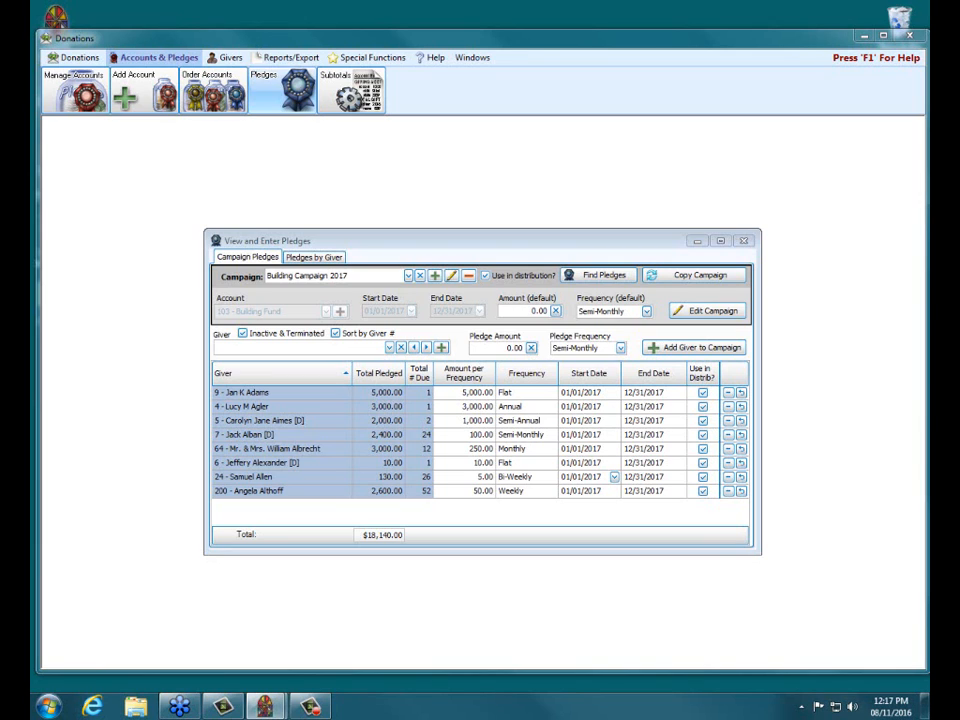
Review pledges by giver, stepping forward to the giver with the 5,000.00 Flat Building Fund pledge, and return to the campaign pledges.
click(307, 258)
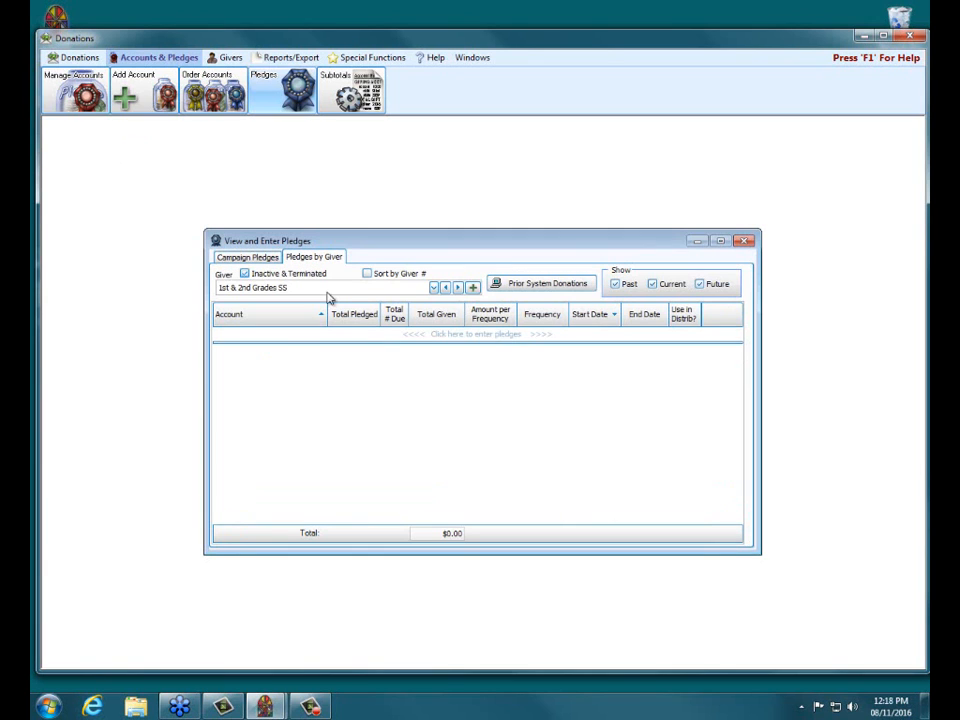
click(459, 287)
click(459, 287)
click(459, 287)
click(459, 287)
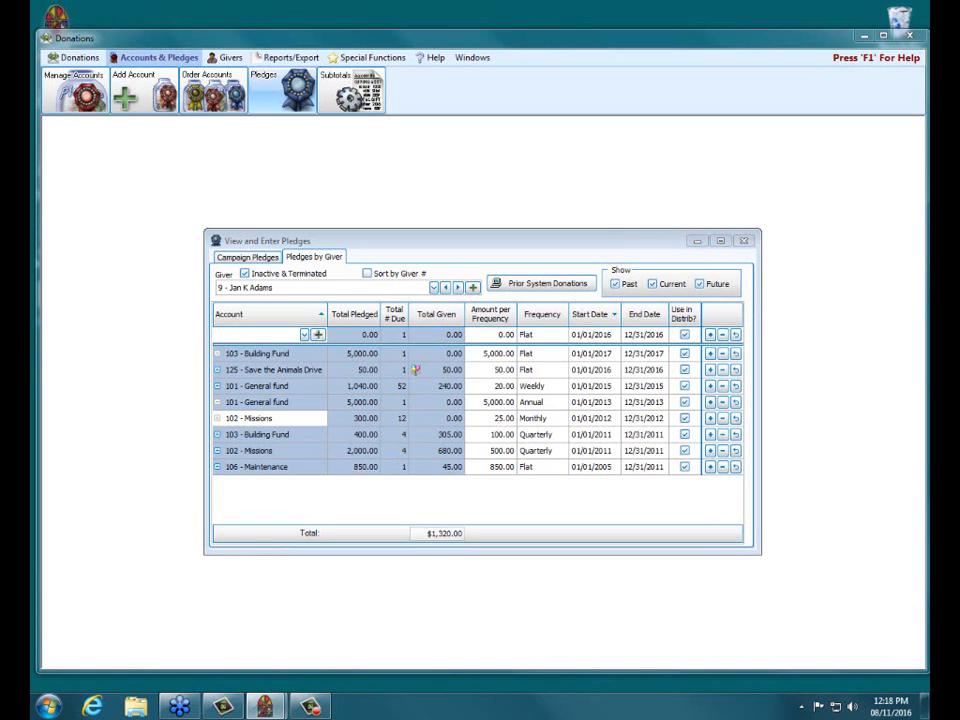
click(230, 259)
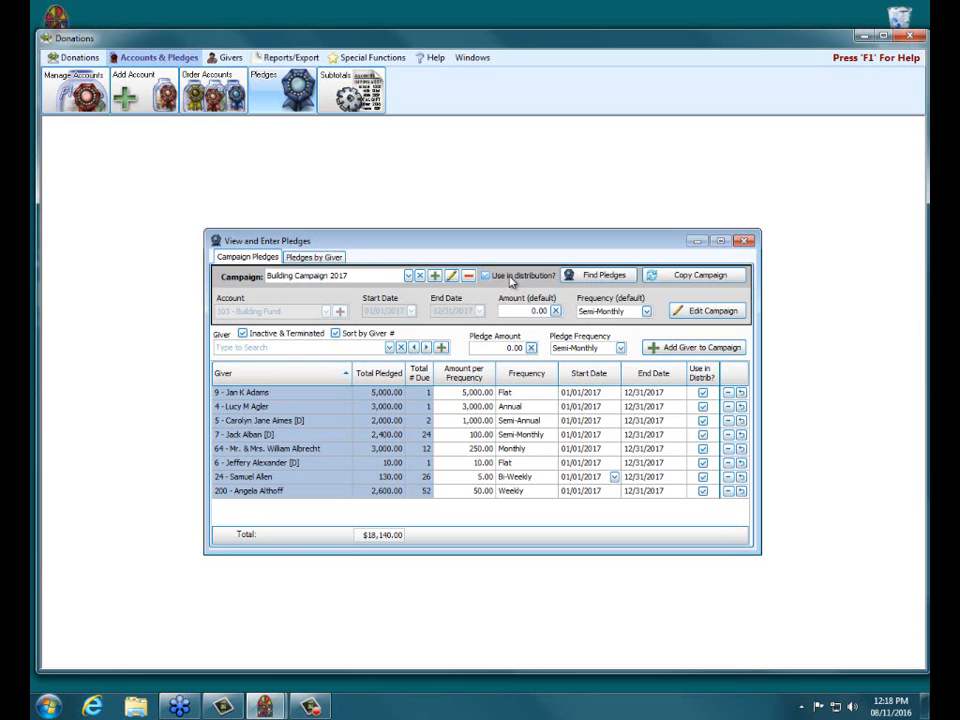
Close the pledges window, open donation entry, and set its giving distribution to According to Pledge.
click(743, 245)
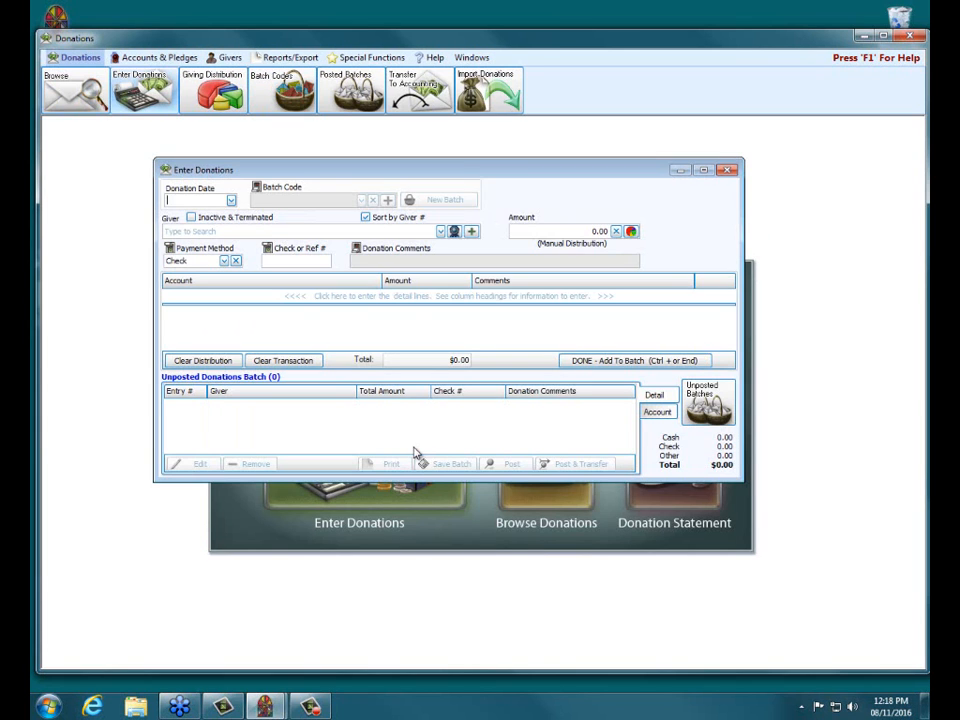
drag(575, 177, 585, 230)
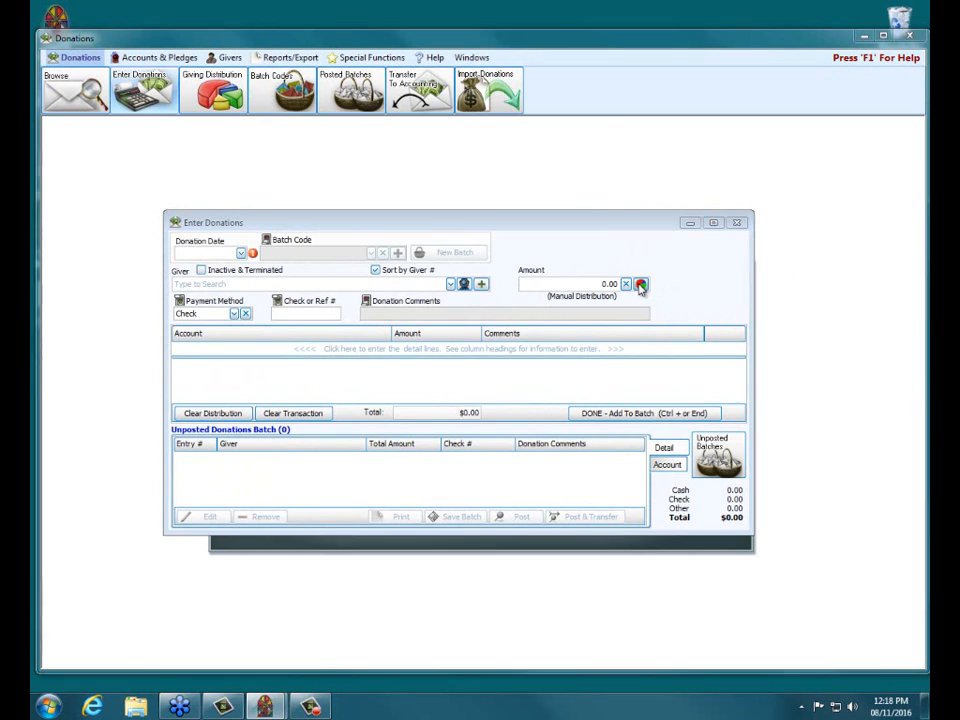
click(639, 285)
click(553, 148)
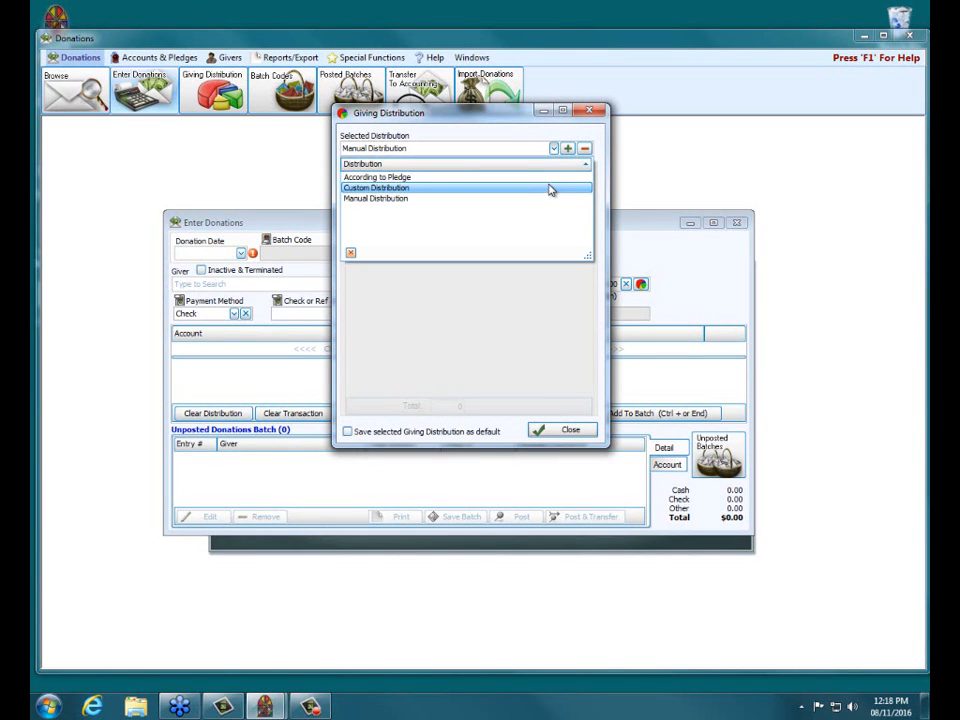
click(550, 185)
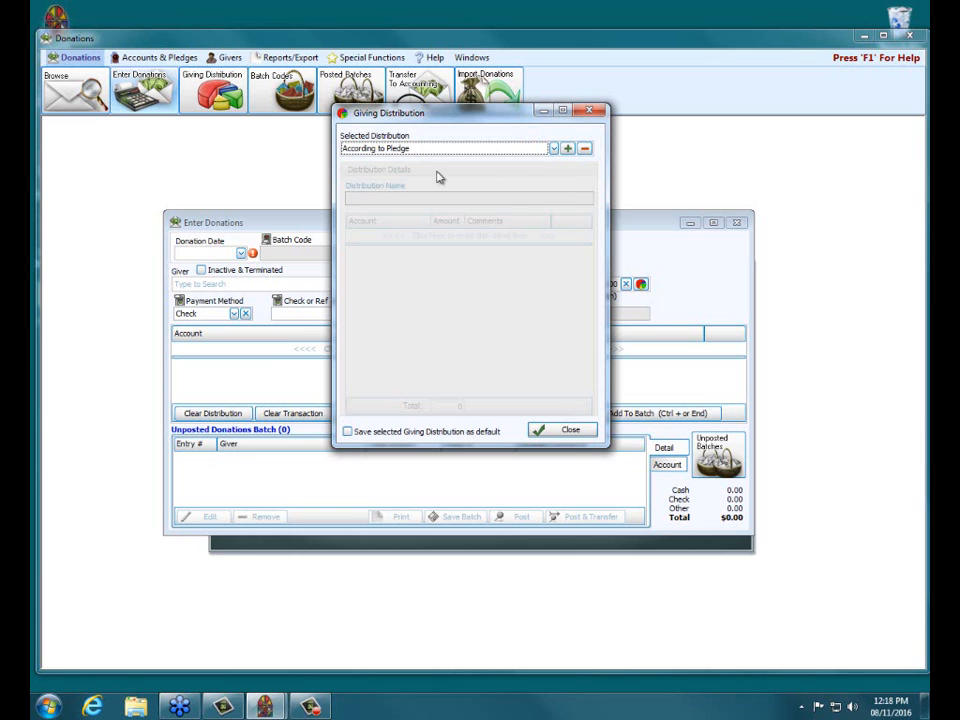
click(577, 430)
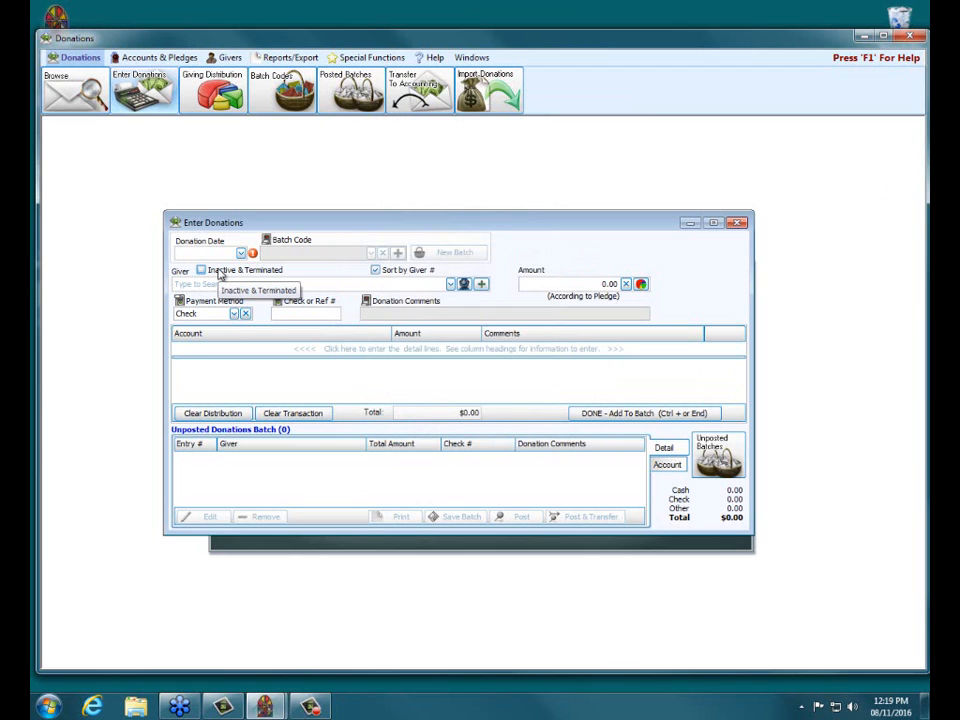
Enter a 100.00 check donation dated 01/01/2017 for the 5,000.00 Flat pledge giver, looked up by giver number.
text(01/01/2017)
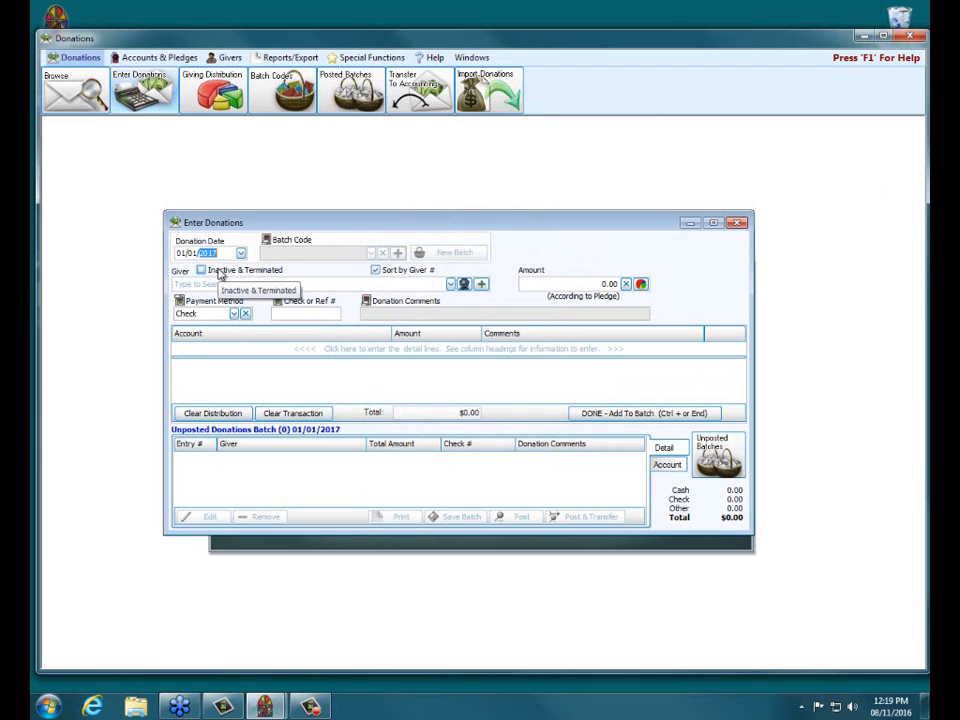
click(316, 284)
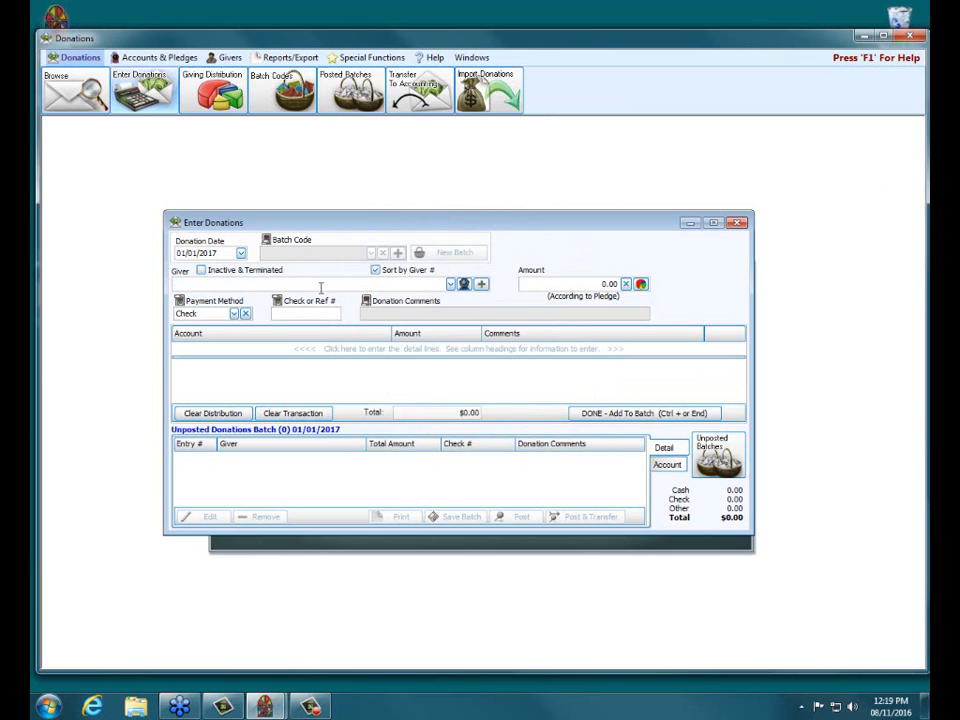
text(9)
key(Return)
text(100)
key(Return)
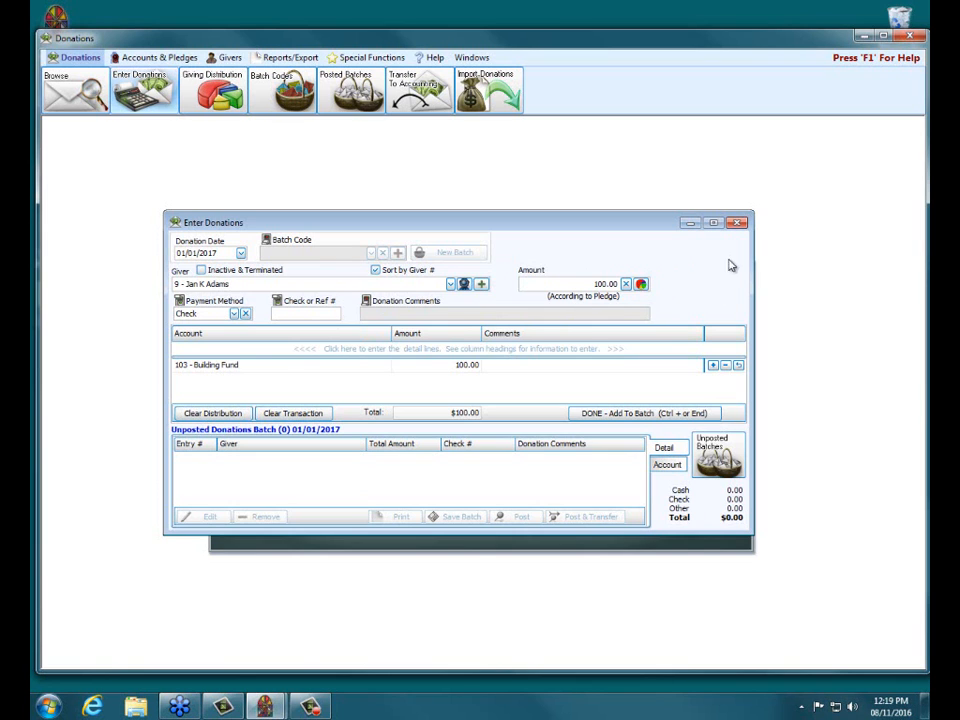
Switch the giving distribution of the donation entry to Manual Distribution.
click(641, 285)
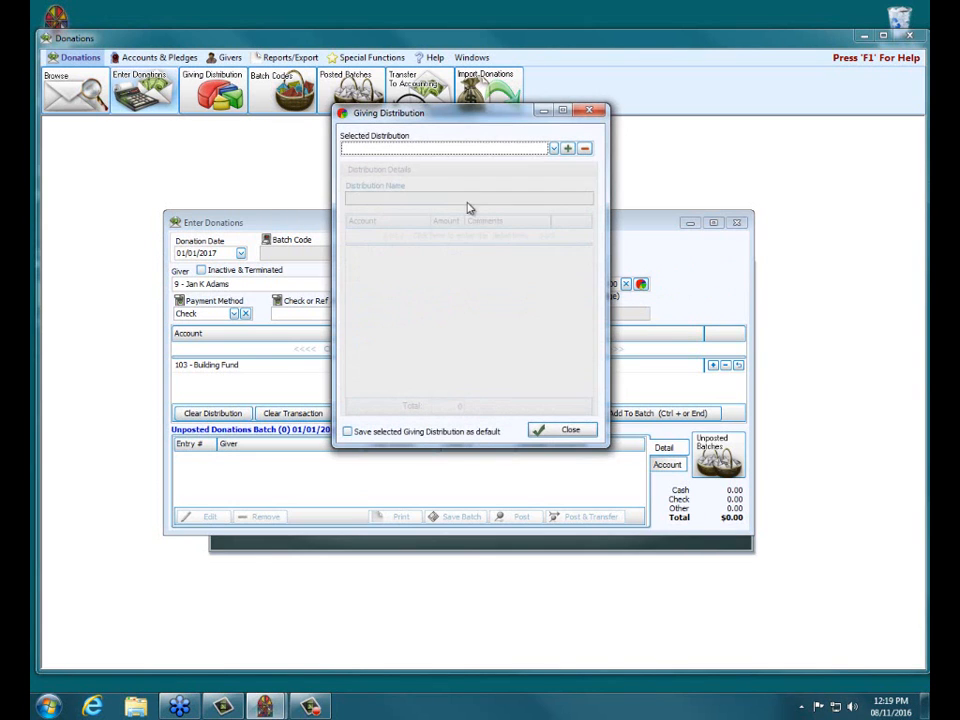
click(553, 148)
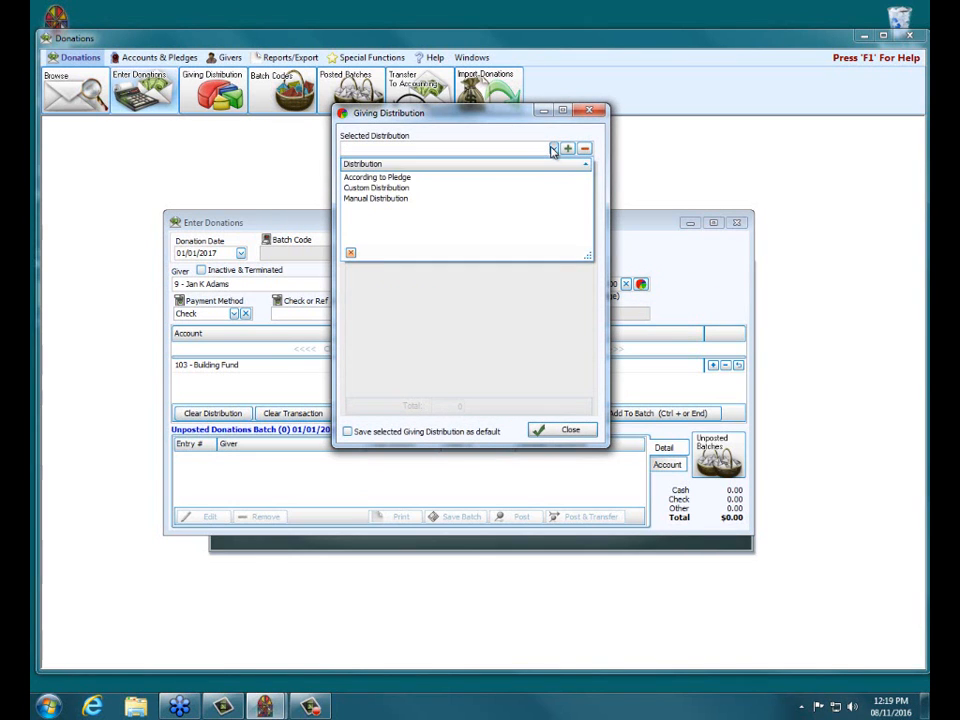
click(367, 199)
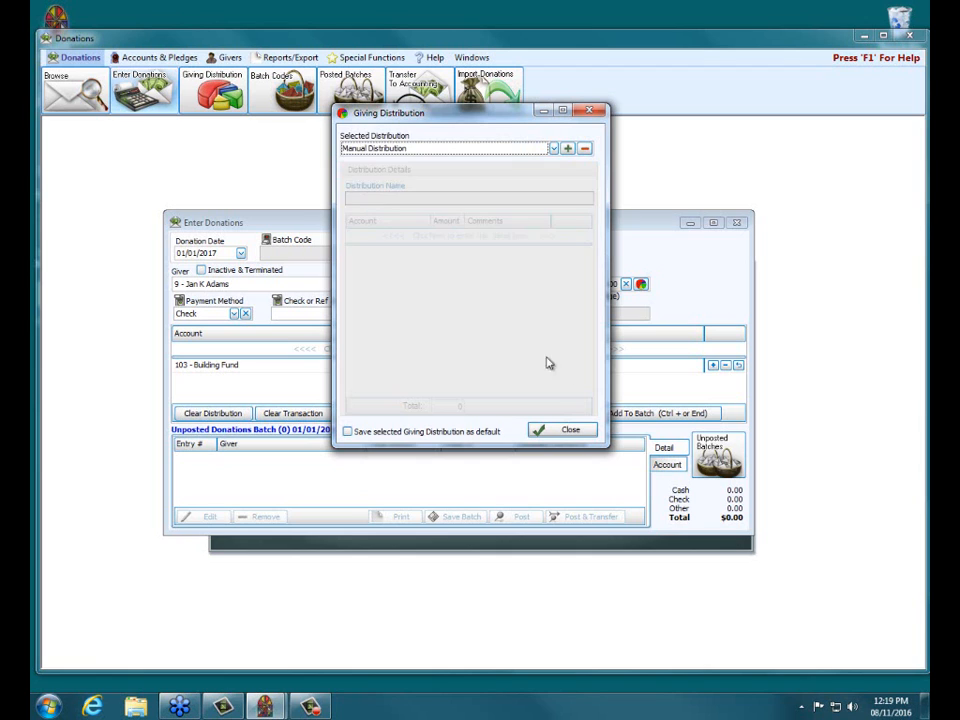
click(568, 430)
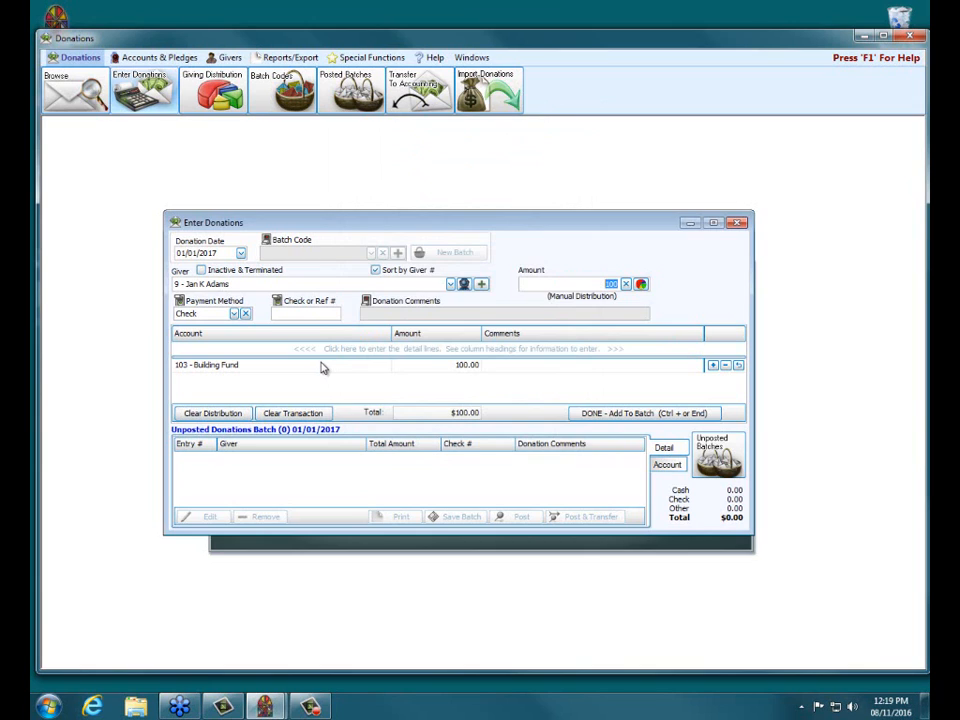
View the giving account order from the Building Fund detail line, and leave donation entry without adding the donation to the batch.
click(350, 371)
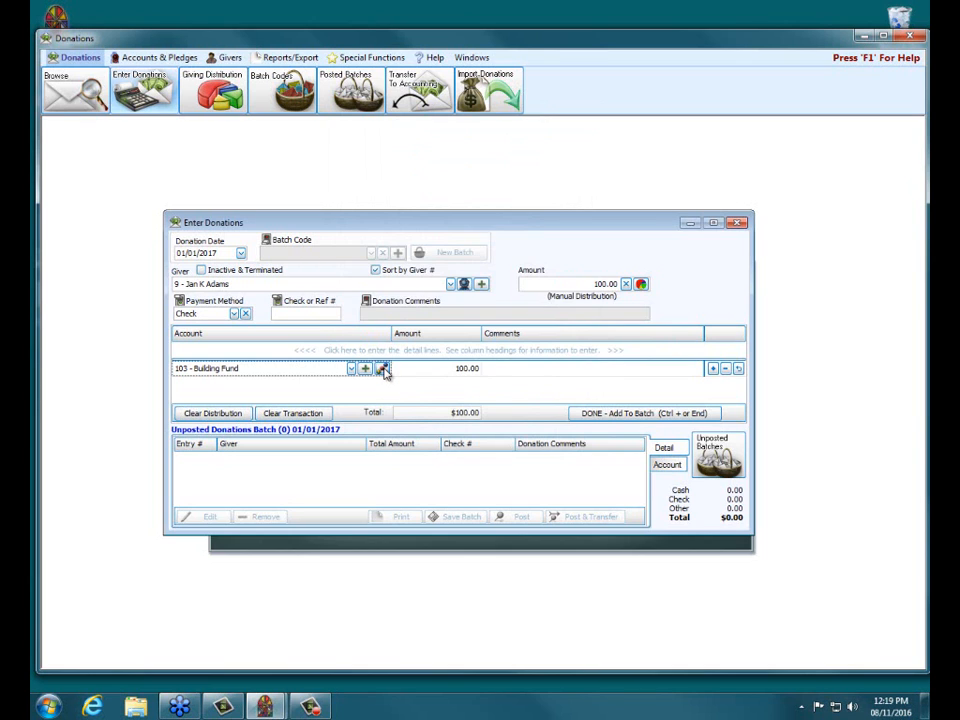
click(384, 370)
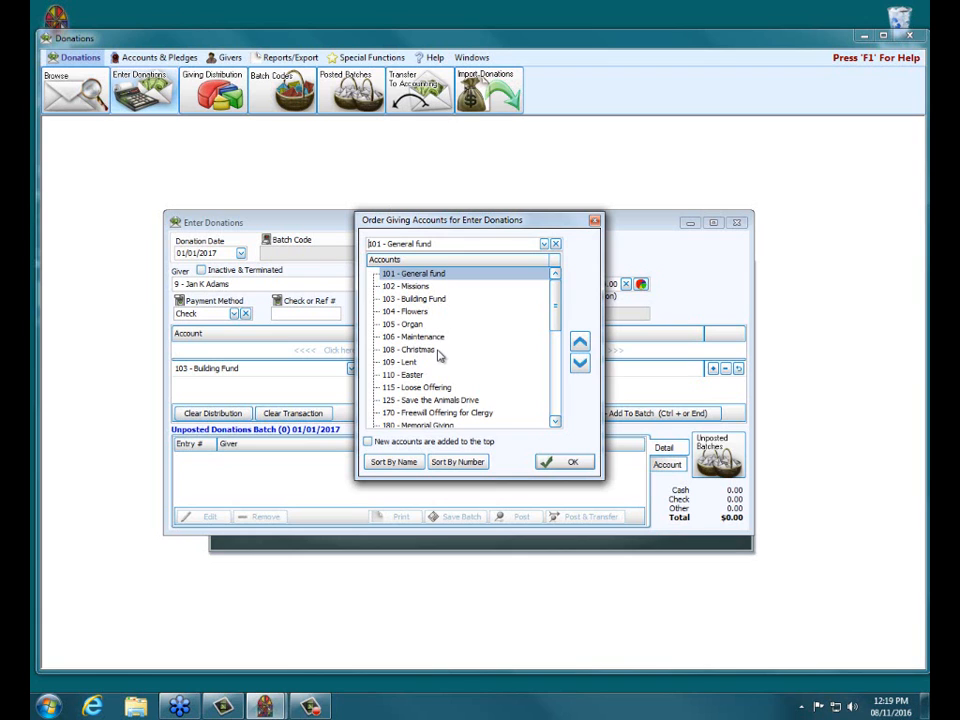
drag(465, 220, 330, 209)
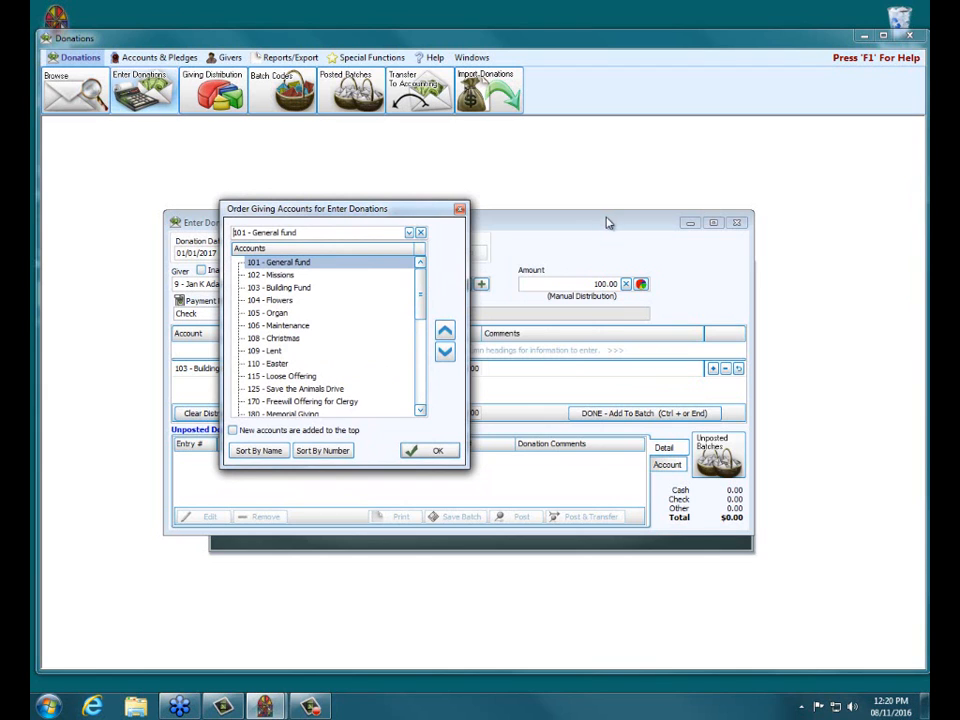
click(459, 209)
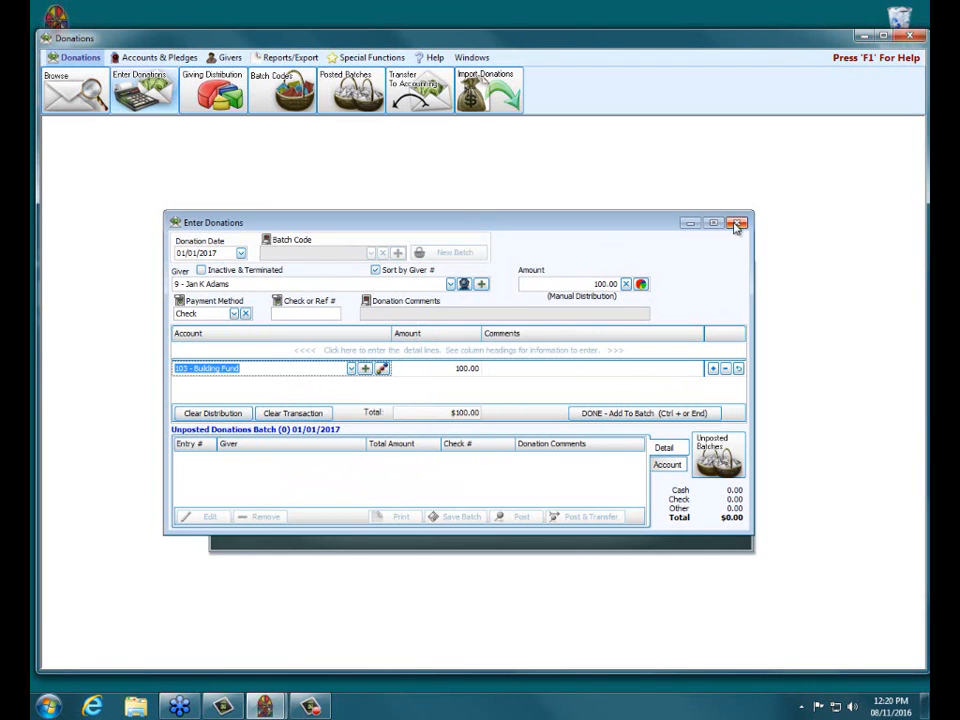
click(736, 222)
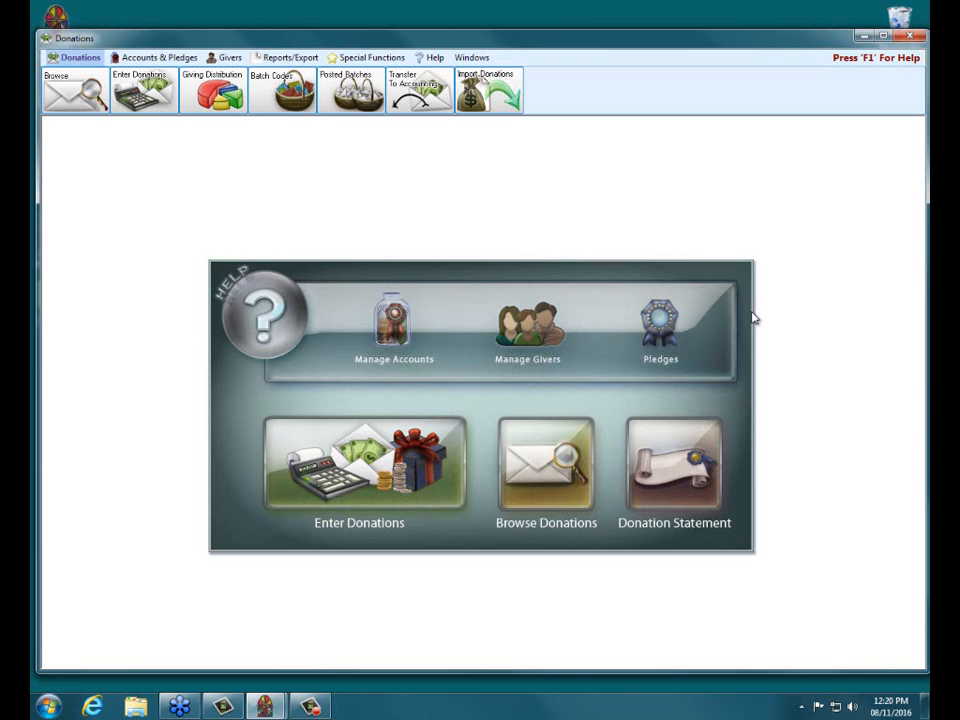
Reopen the pledges window and load the Building Campaign 2017 pledges.
click(652, 318)
click(408, 275)
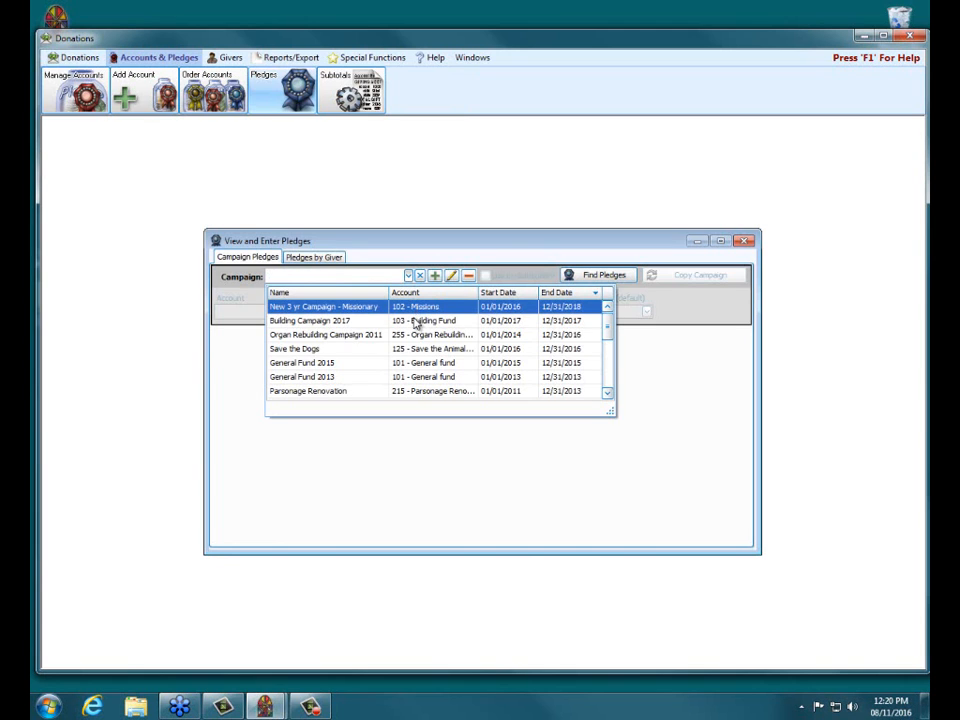
click(417, 320)
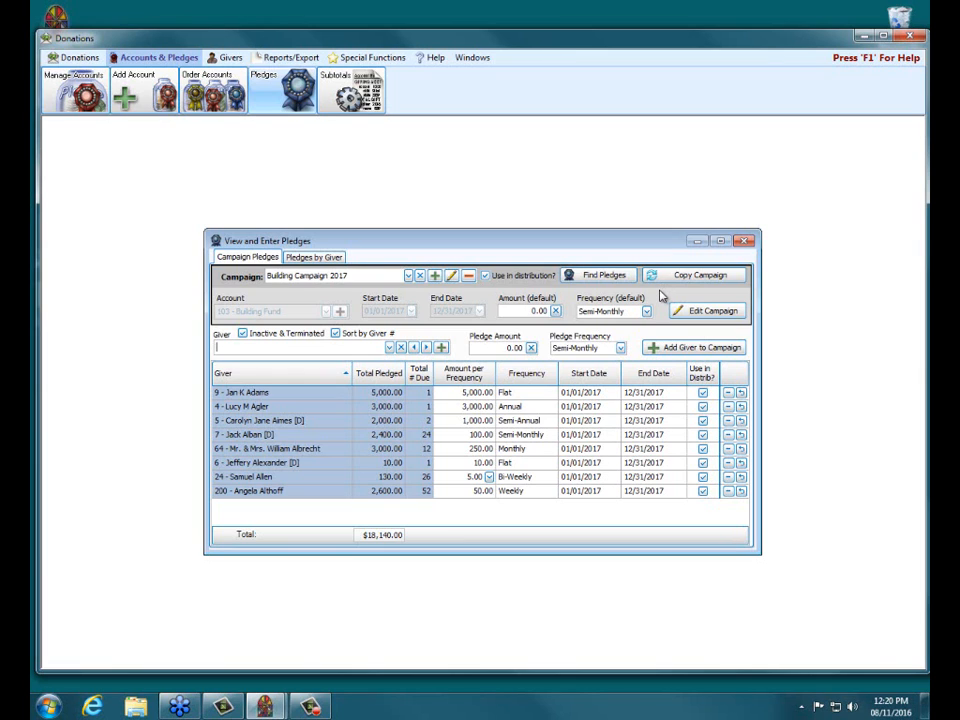
drag(310, 42, 306, 34)
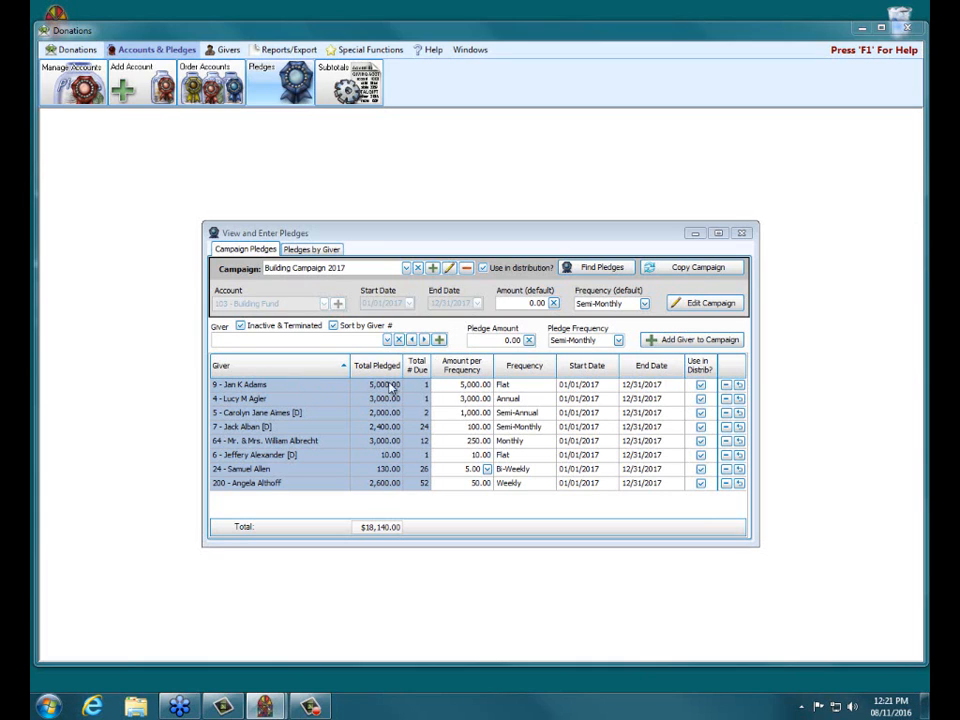
Set the first listed giver's Flat pledge amount to 6,000.00.
click(488, 388)
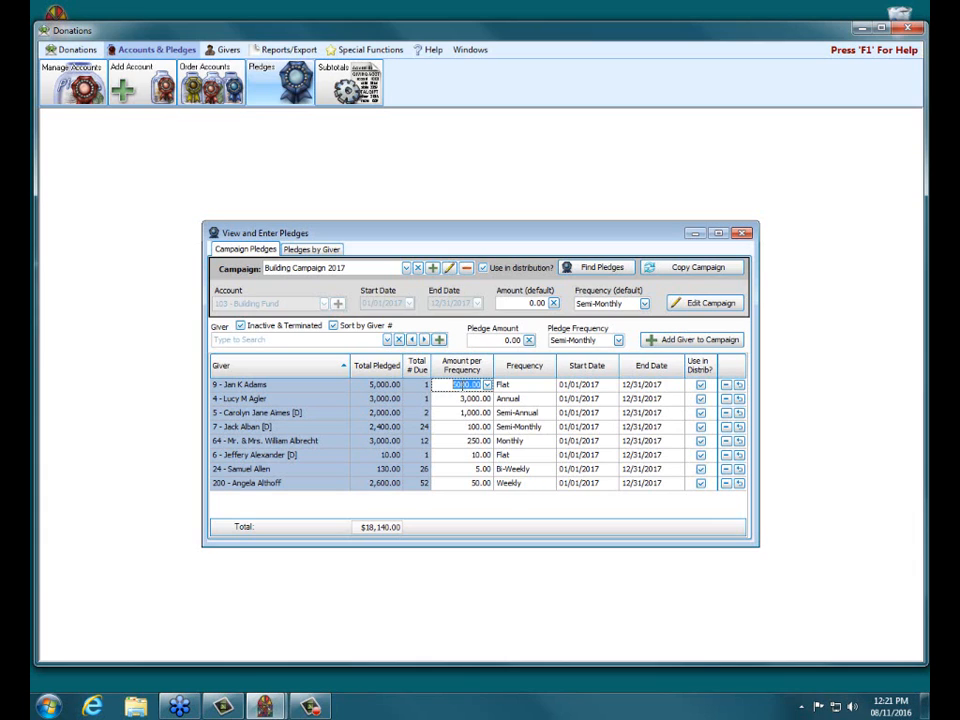
text(6000.00)
key(Tab)
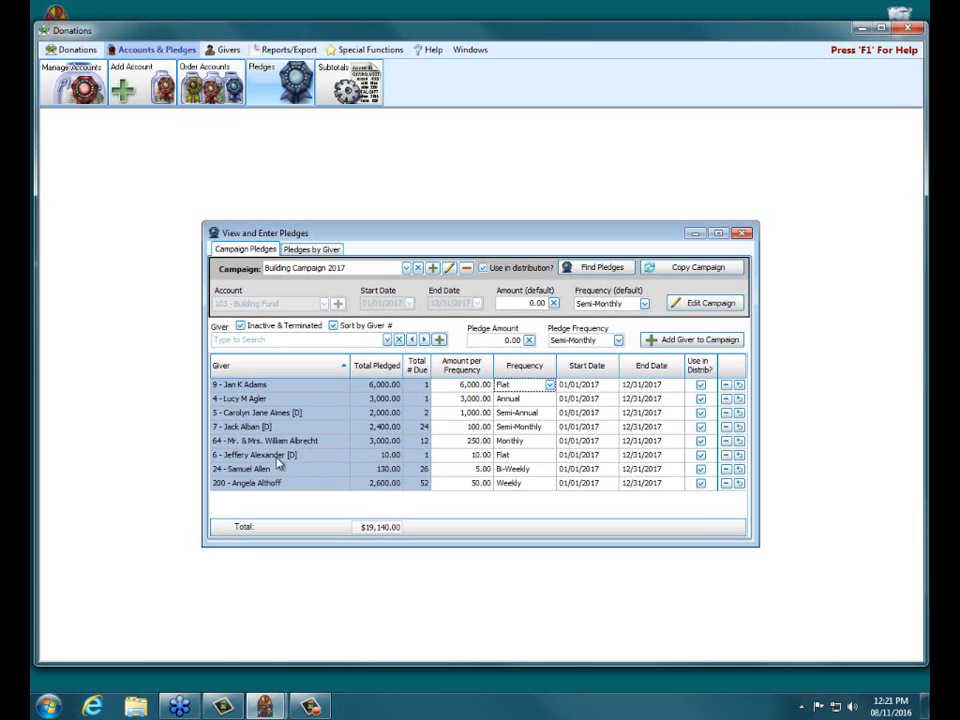
Change the sixth listed giver's Flat pledge to 200.00 with an end date of 01/31/2017.
click(480, 456)
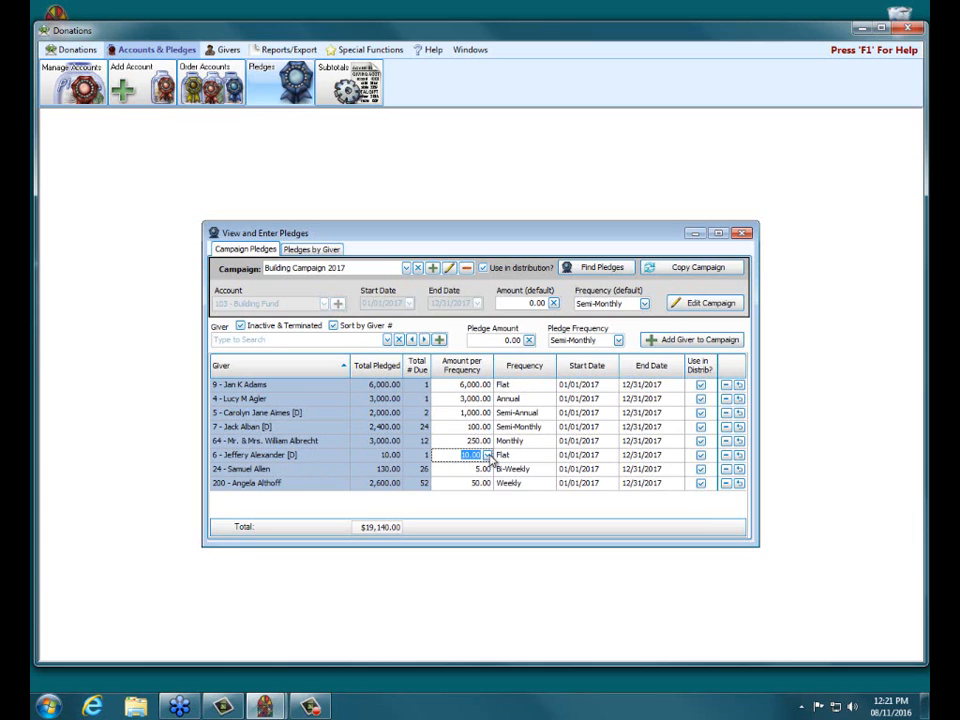
text(200)
key(Tab)
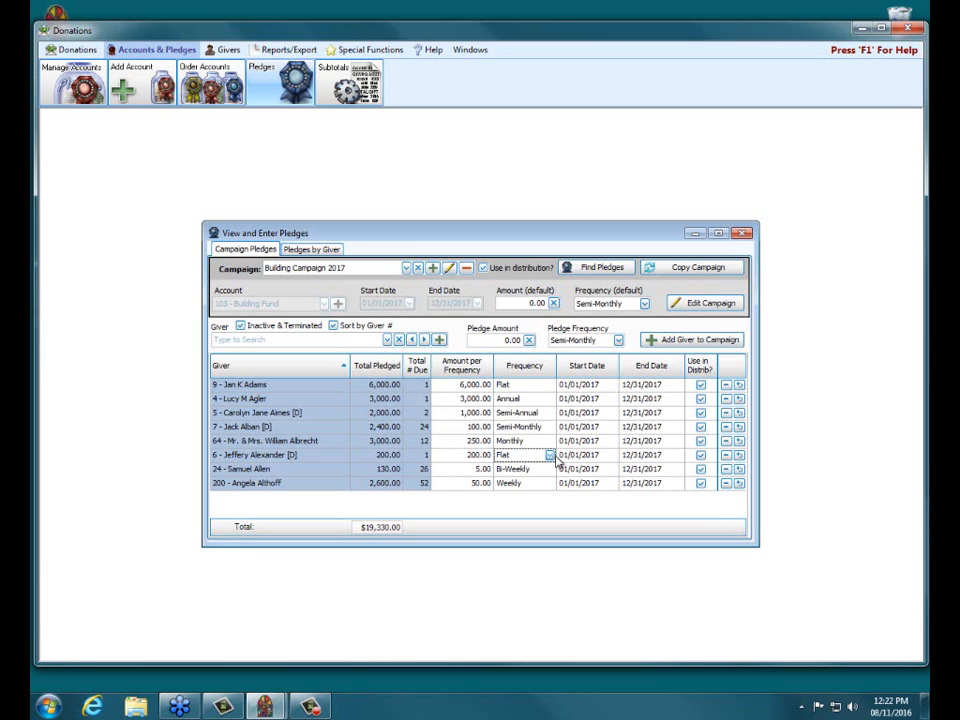
click(630, 455)
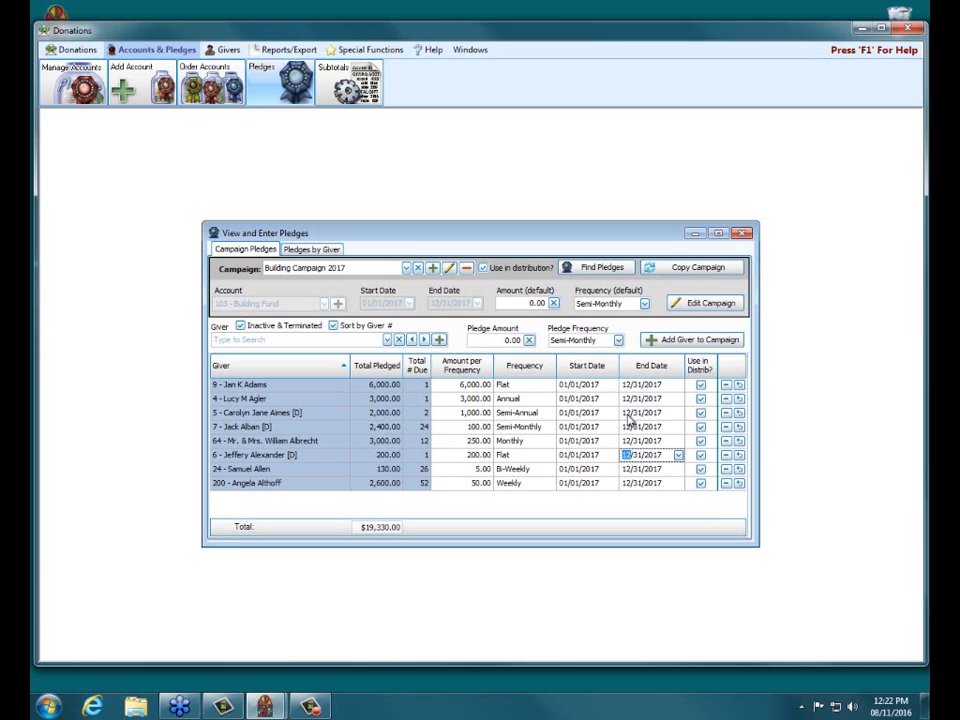
text(0101)
key(Left)
key(Right)
Look up the giver with the 200.00 Flat pledge by giver number and add them to the campaign again with a Monthly pledge of 50.00.
click(298, 340)
text(6)
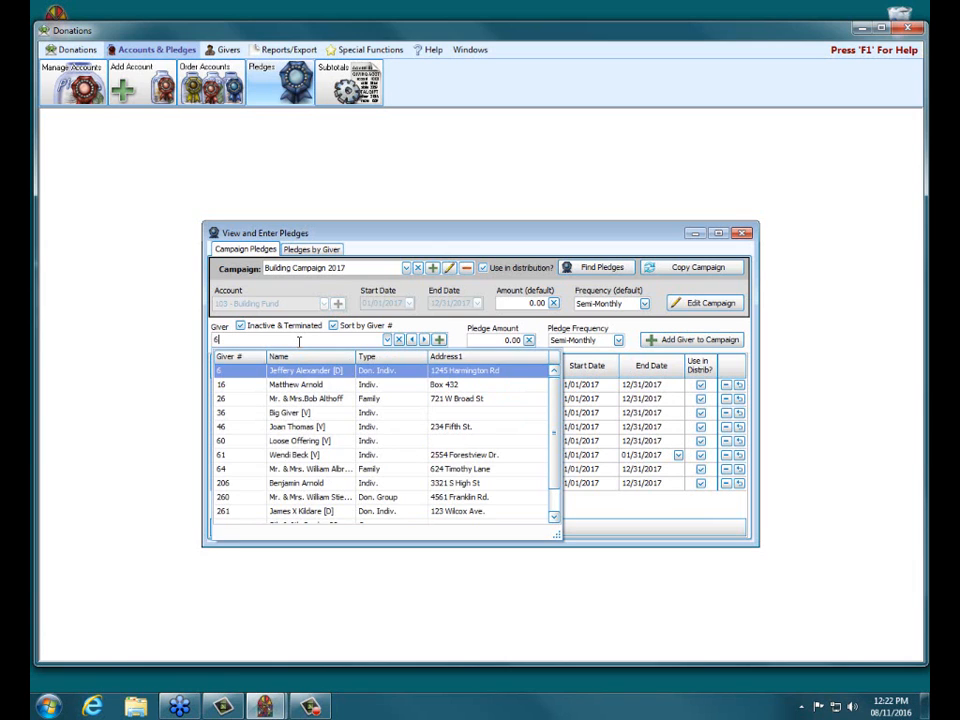
click(303, 370)
click(516, 340)
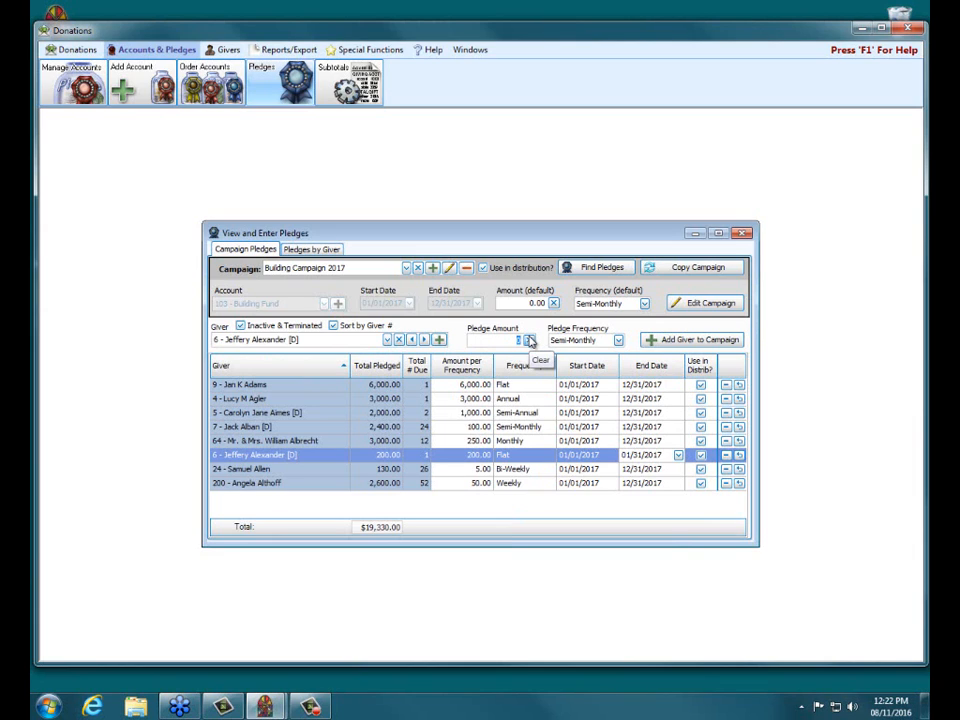
text(50)
click(618, 340)
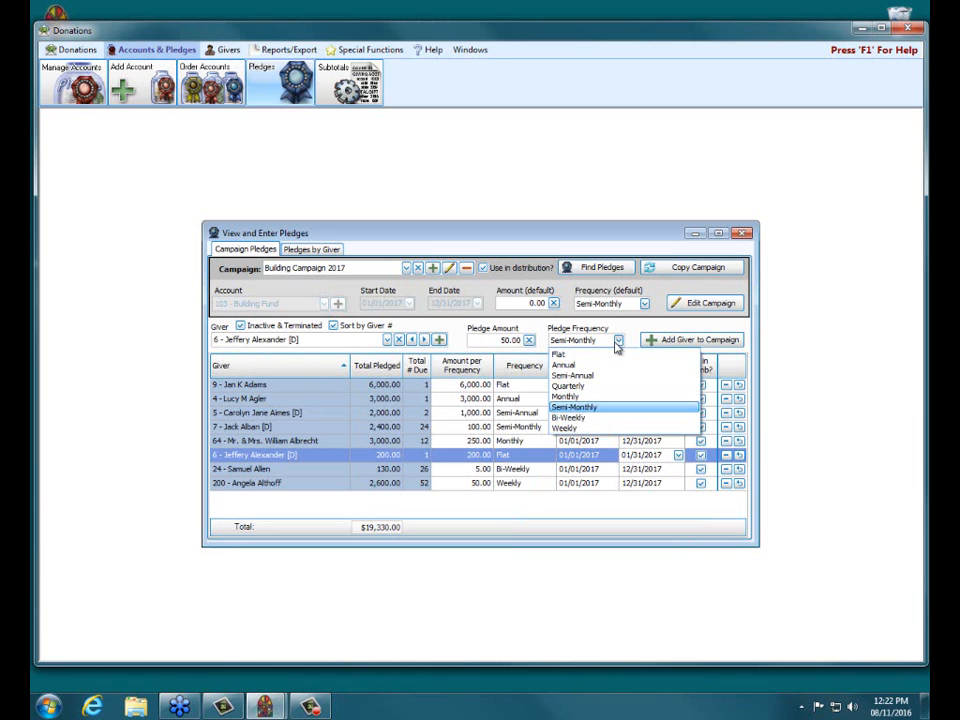
click(570, 396)
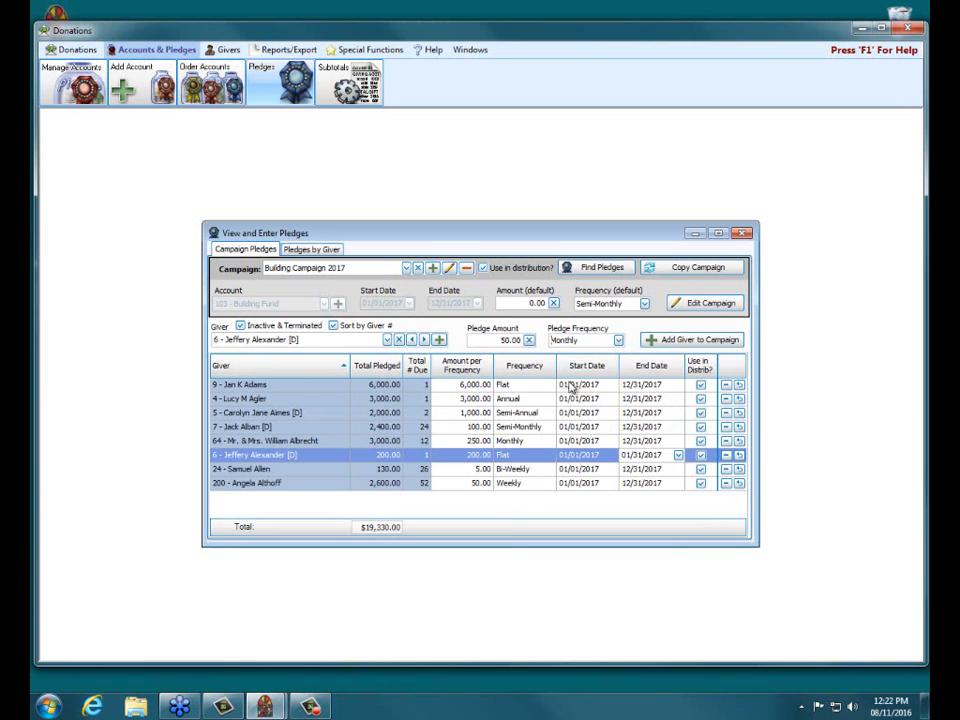
click(703, 340)
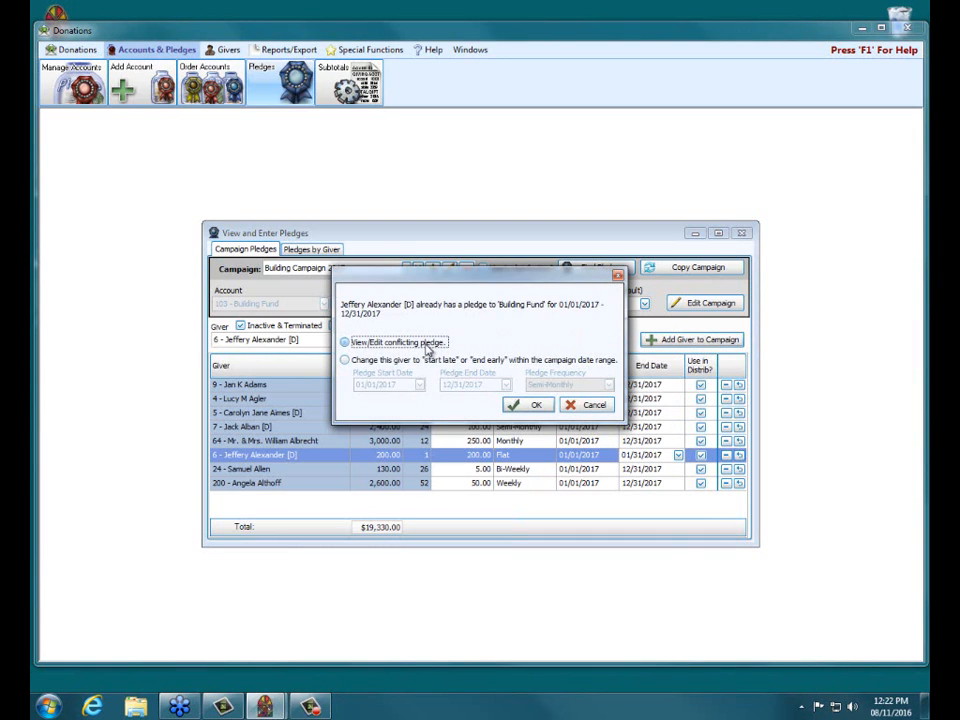
Resolve the pledge conflict by having the giver start late on 02/01/2017 with a Monthly frequency.
click(378, 362)
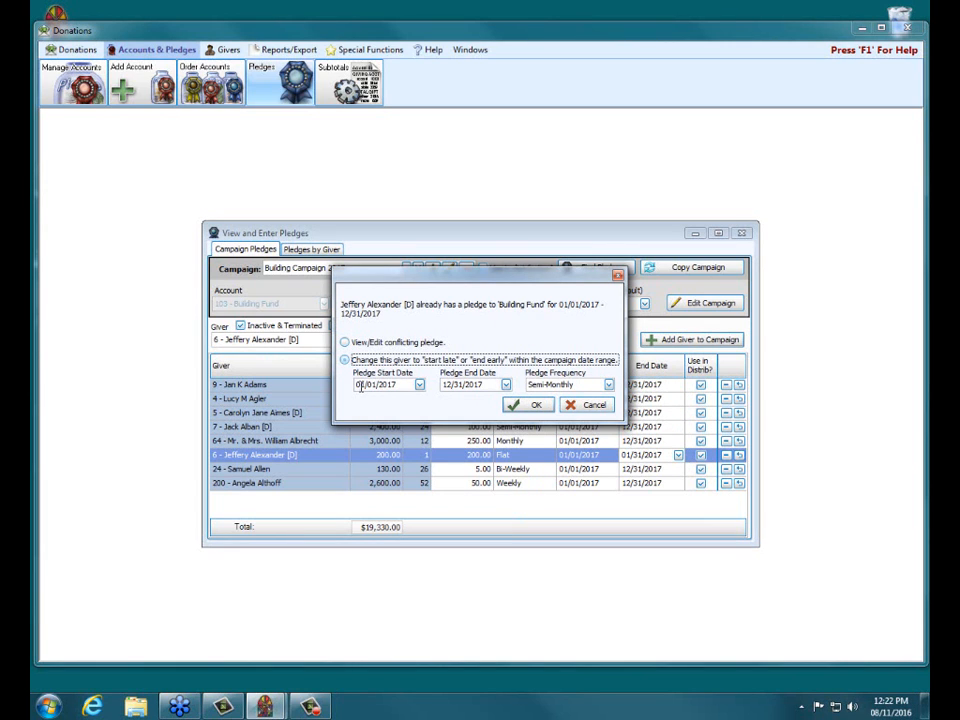
click(361, 388)
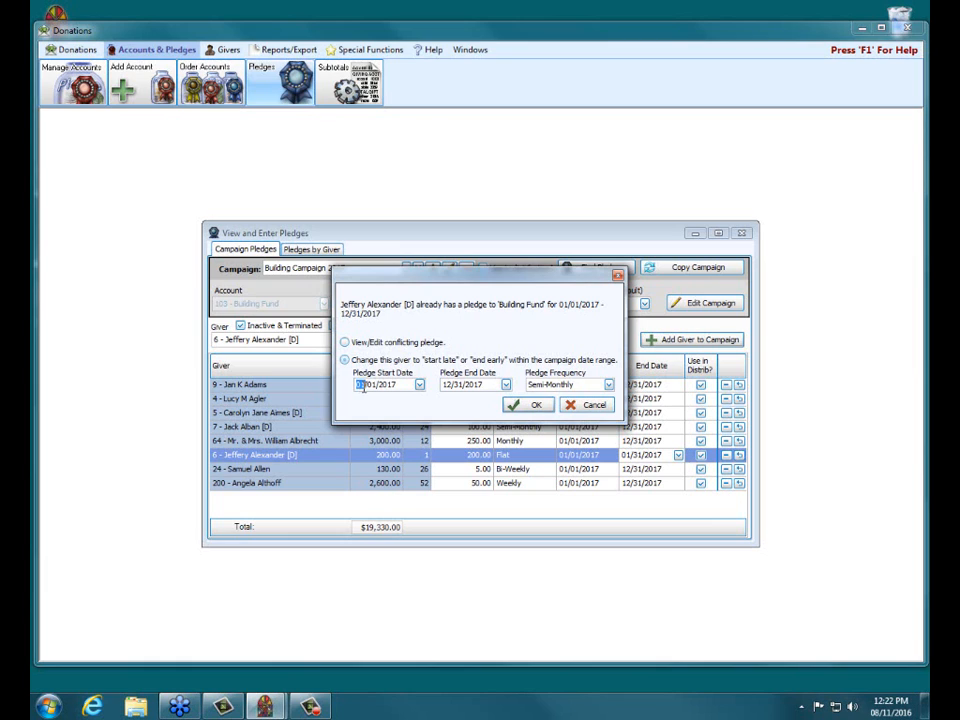
text(2)
click(605, 388)
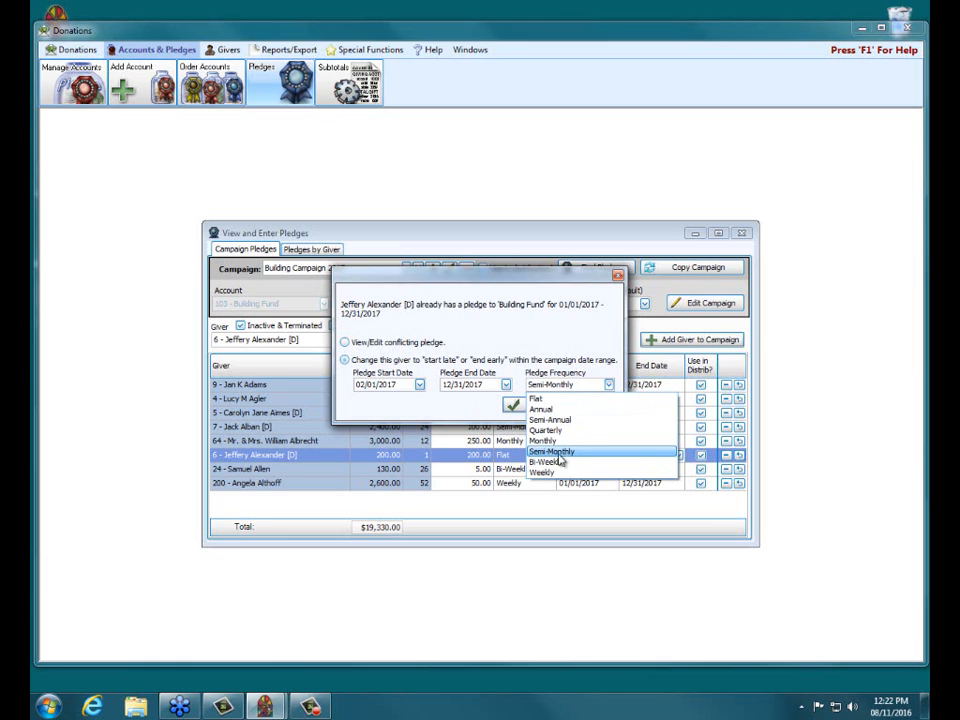
click(560, 452)
click(533, 404)
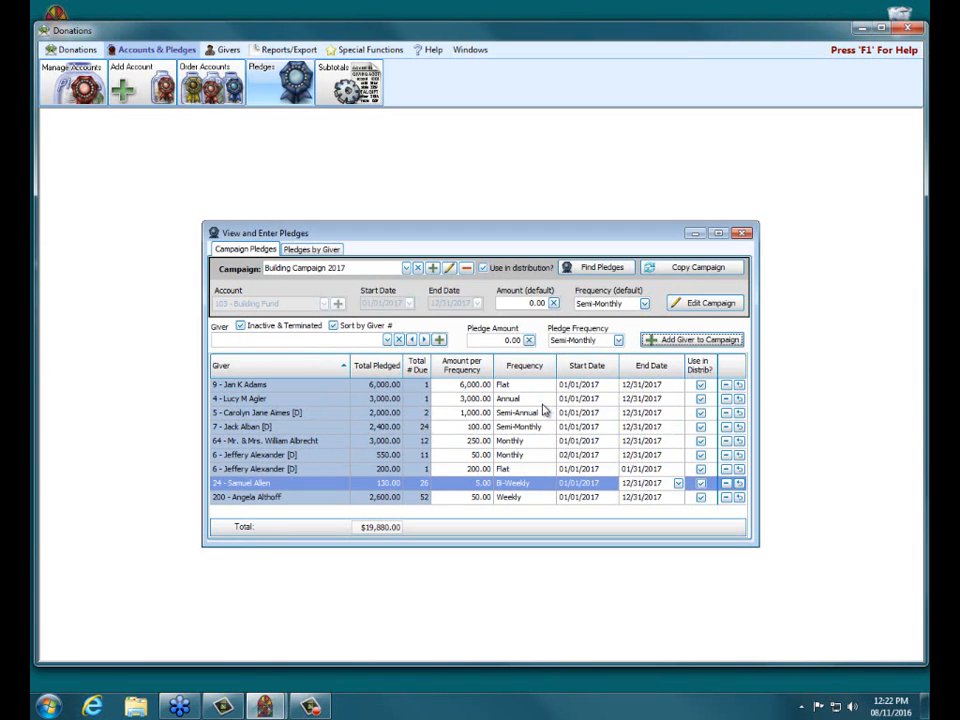
Compare the same giver's 50.00 Monthly and 200.00 Flat pledges in the campaign list.
click(336, 460)
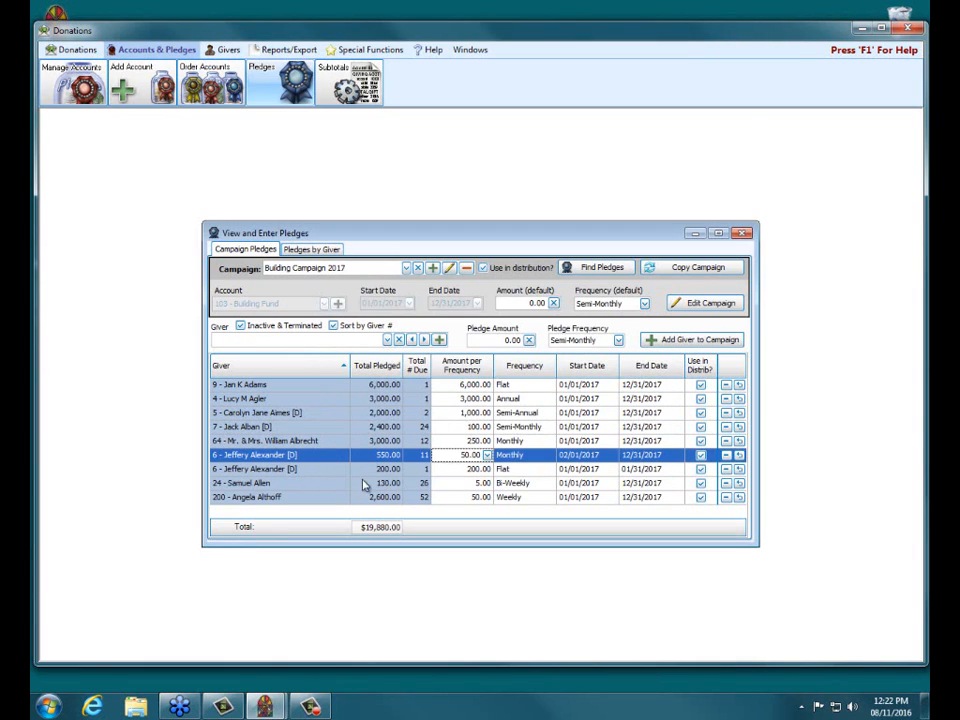
click(335, 470)
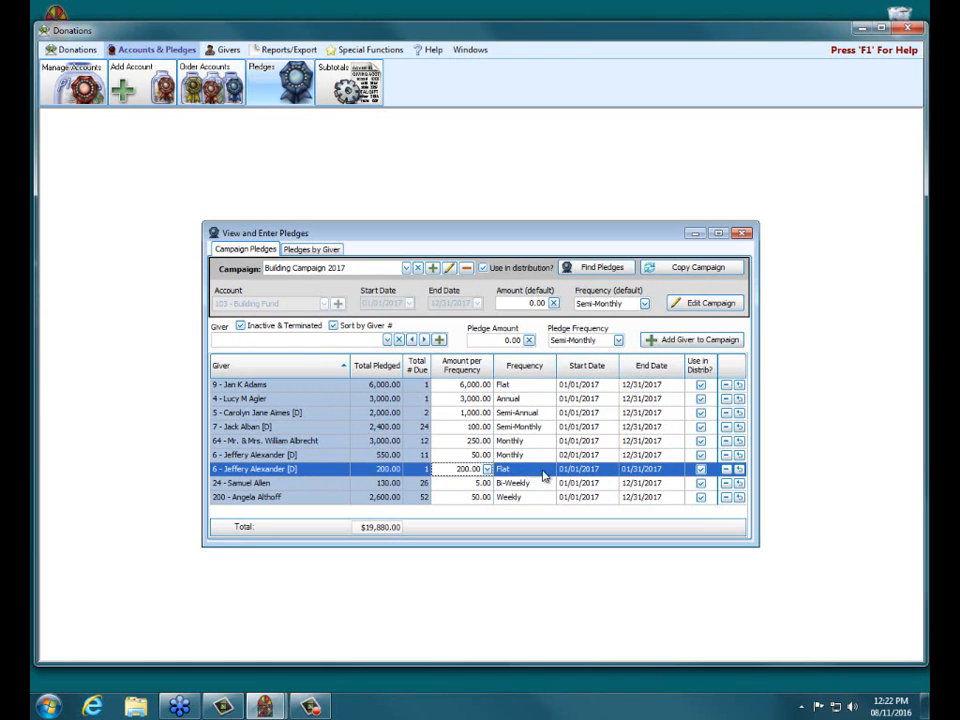
click(487, 456)
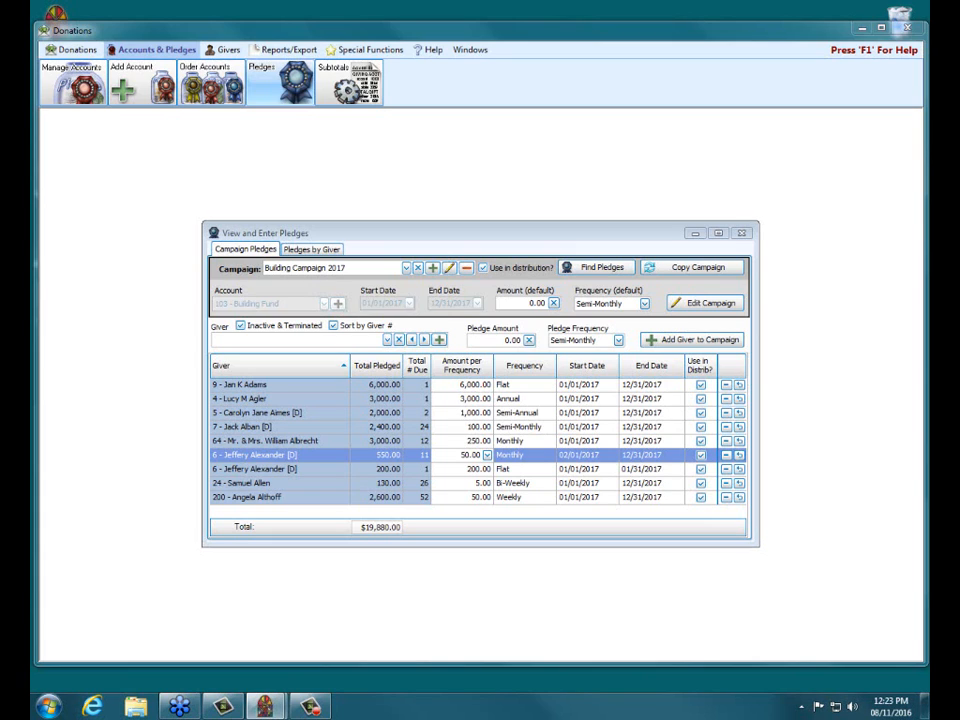
click(742, 387)
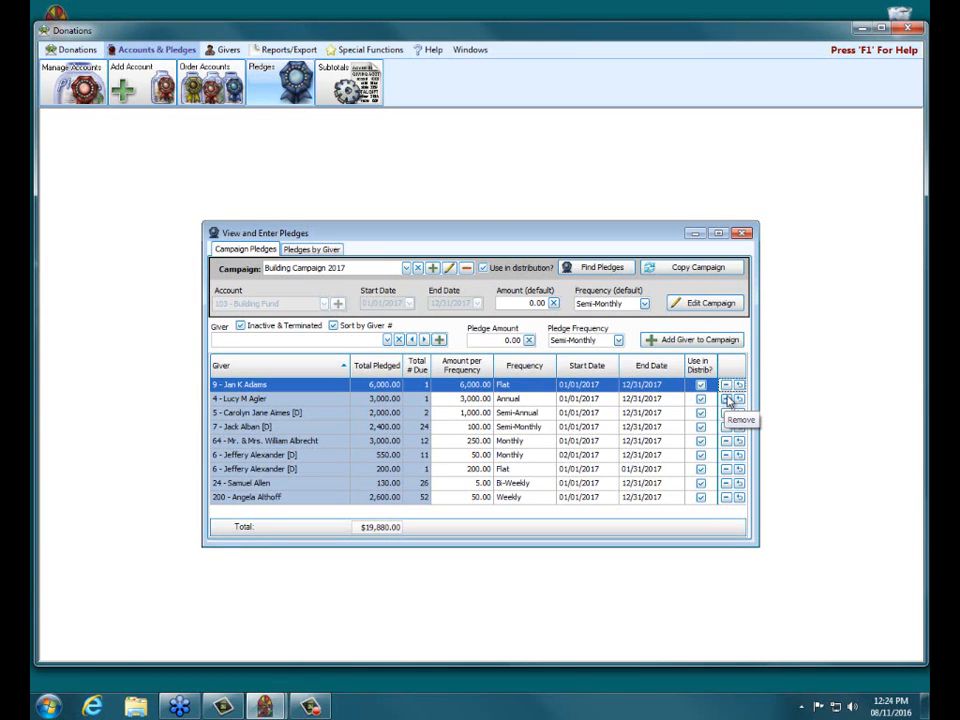
click(727, 400)
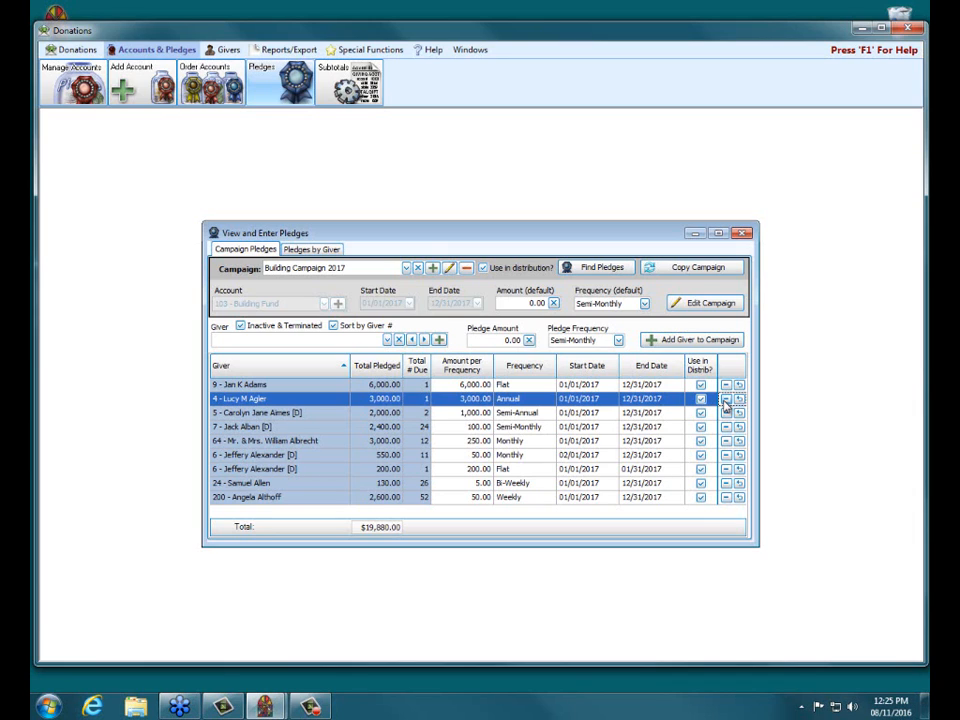
click(725, 399)
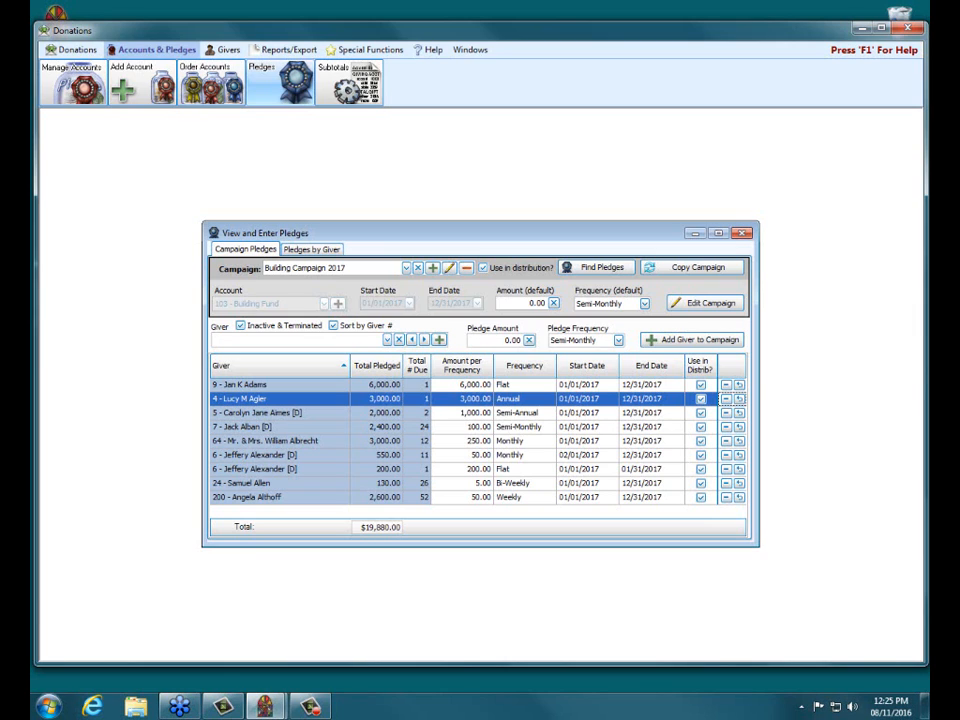